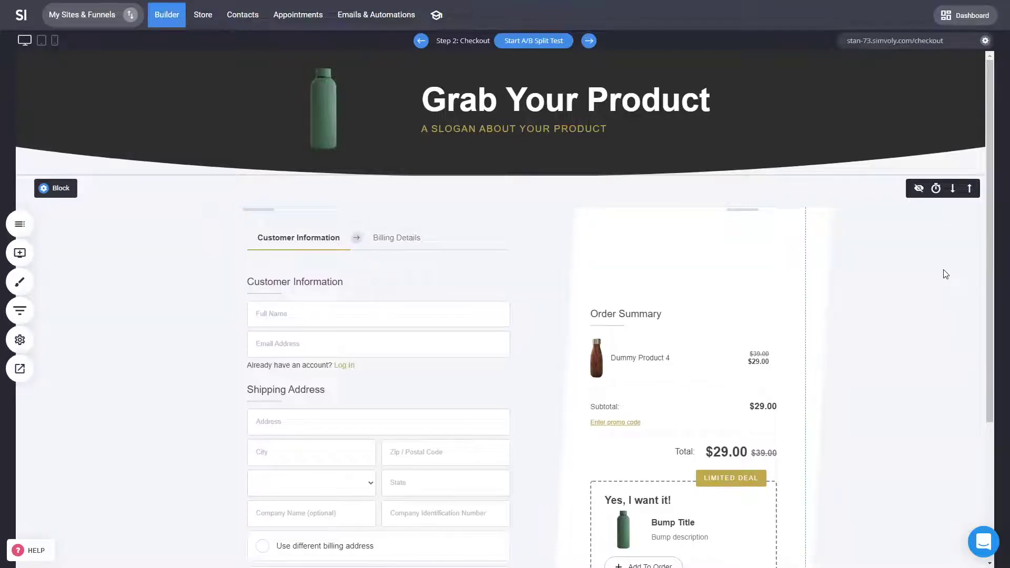
- Examine the funnel's checkout page, the Checkout widget among the available widgets, and the Store Checkout entry among the system pages
scroll(944, 271, "down", 4)
scroll(936, 266, "up", 4)
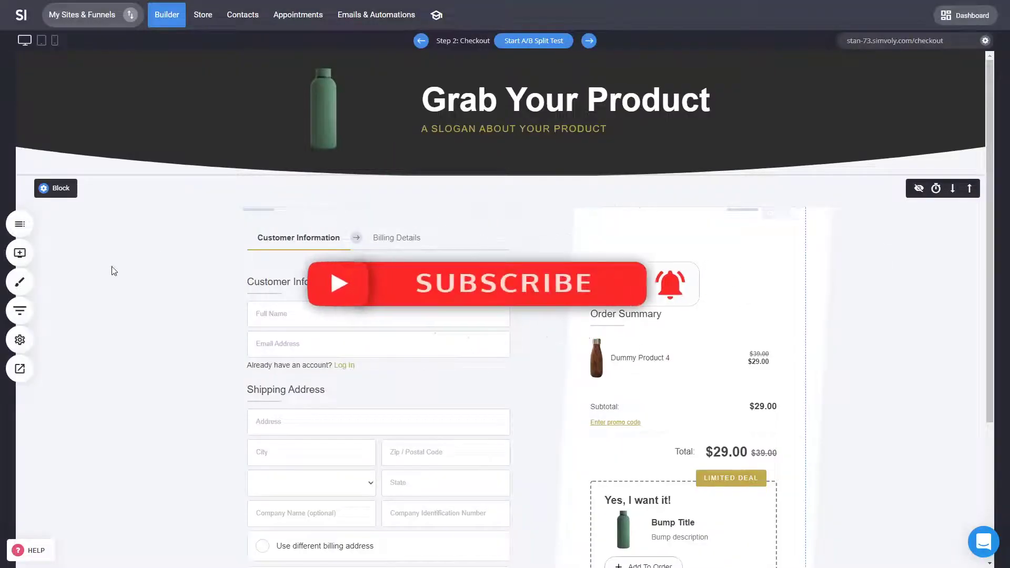
left_click(19, 253)
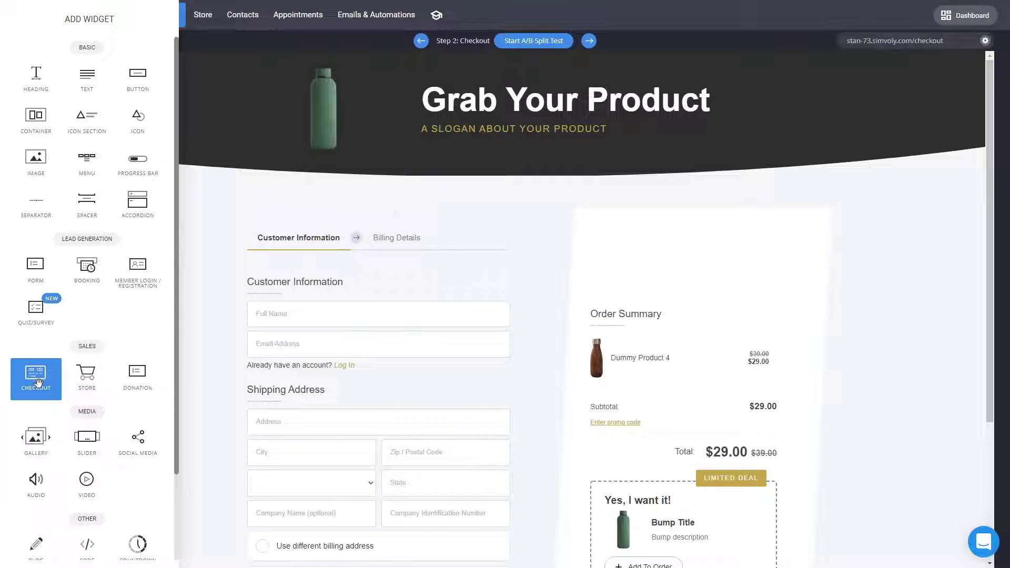
left_click(311, 330)
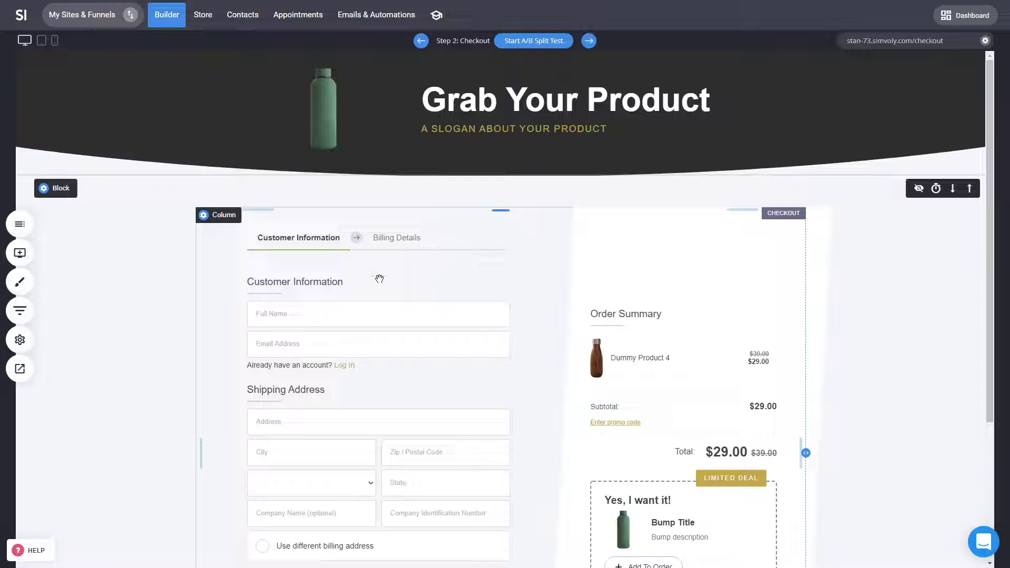
left_click(20, 224)
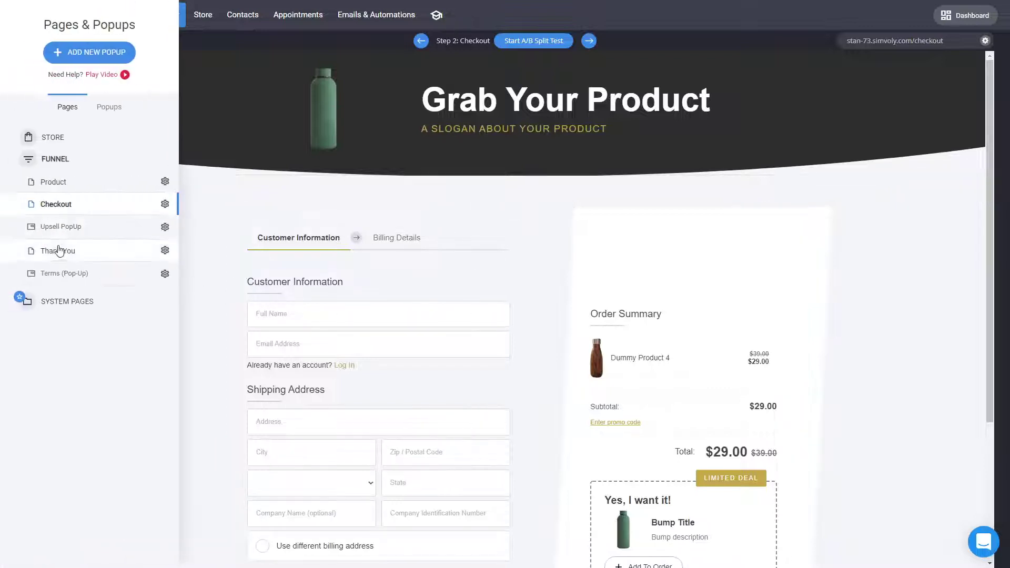
left_click(73, 307)
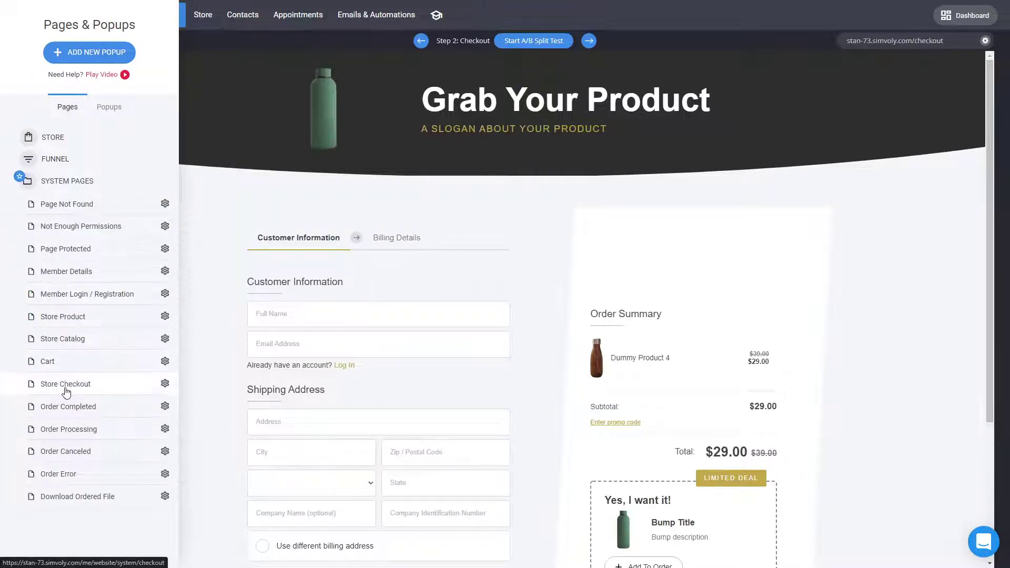
left_click(439, 298)
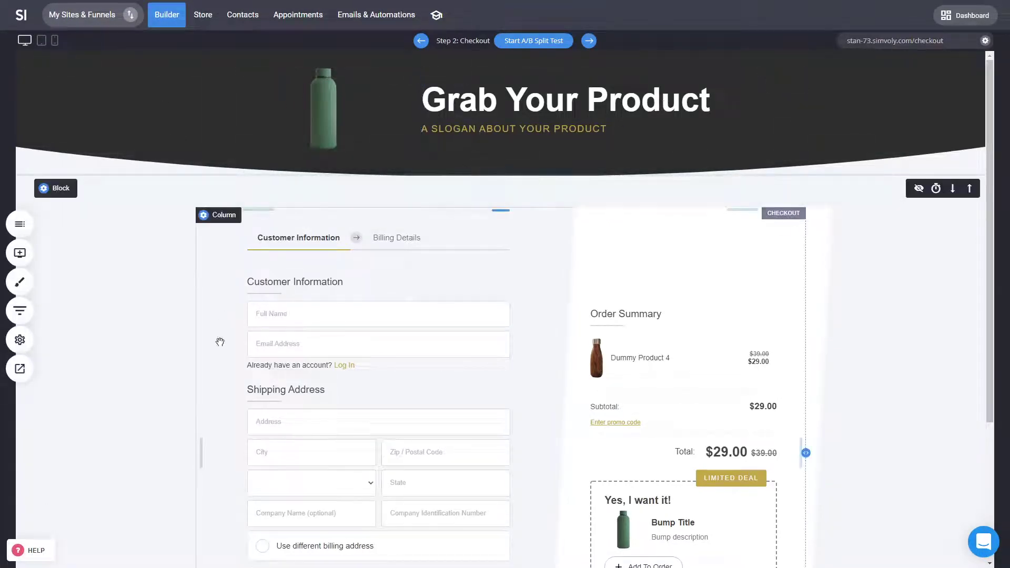
scroll(631, 419, "down", 4)
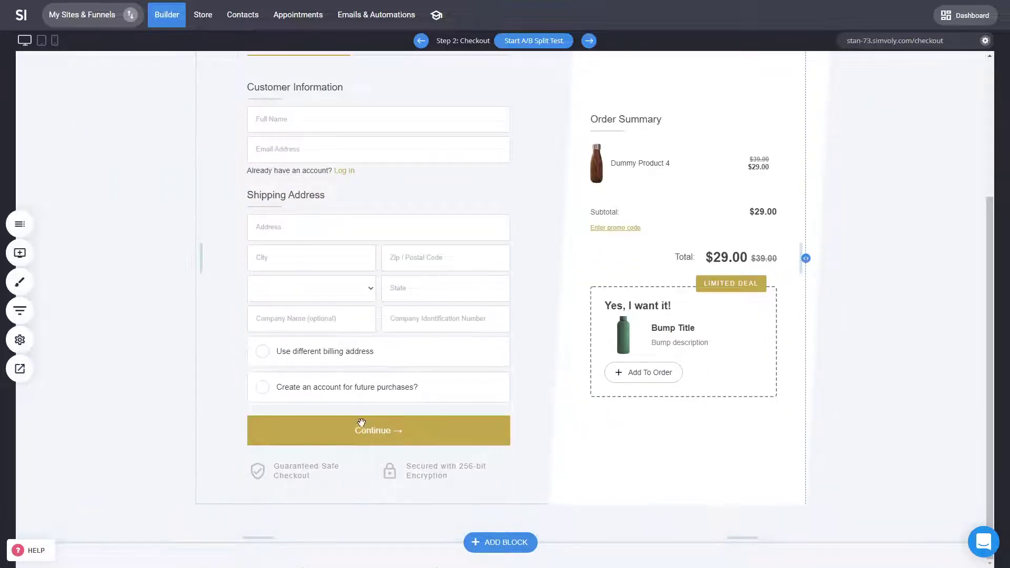
scroll(443, 405, "up", 4)
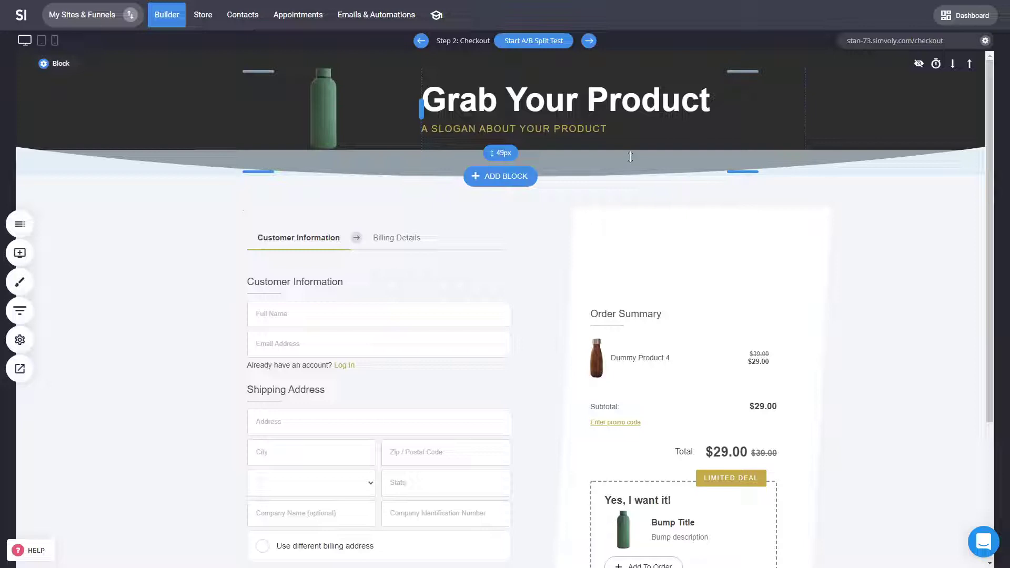
- Add the "What Our Customers Are Saying" testimonial block below the checkout form and save the page
scroll(631, 157, "down", 4)
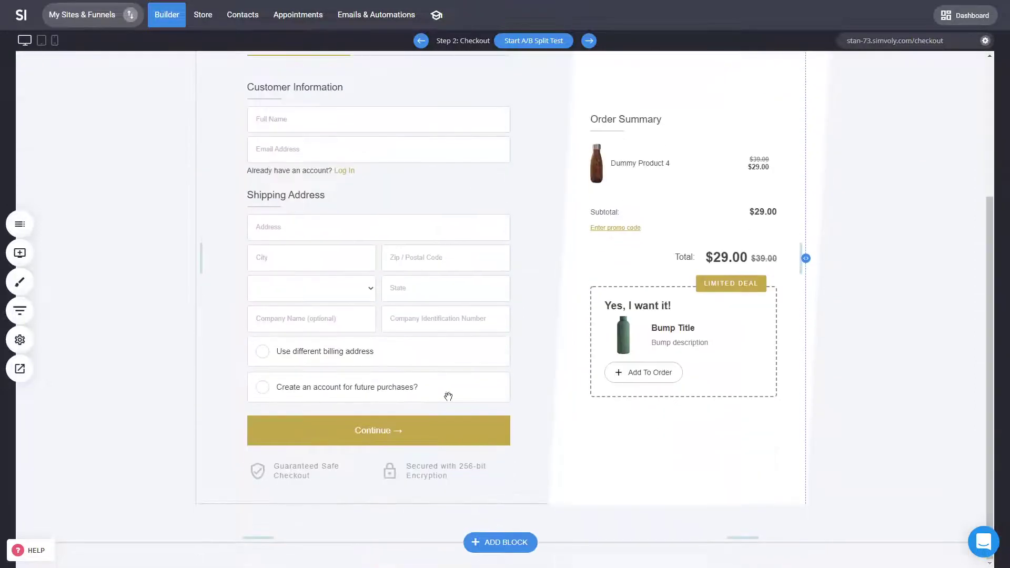
left_click(489, 541)
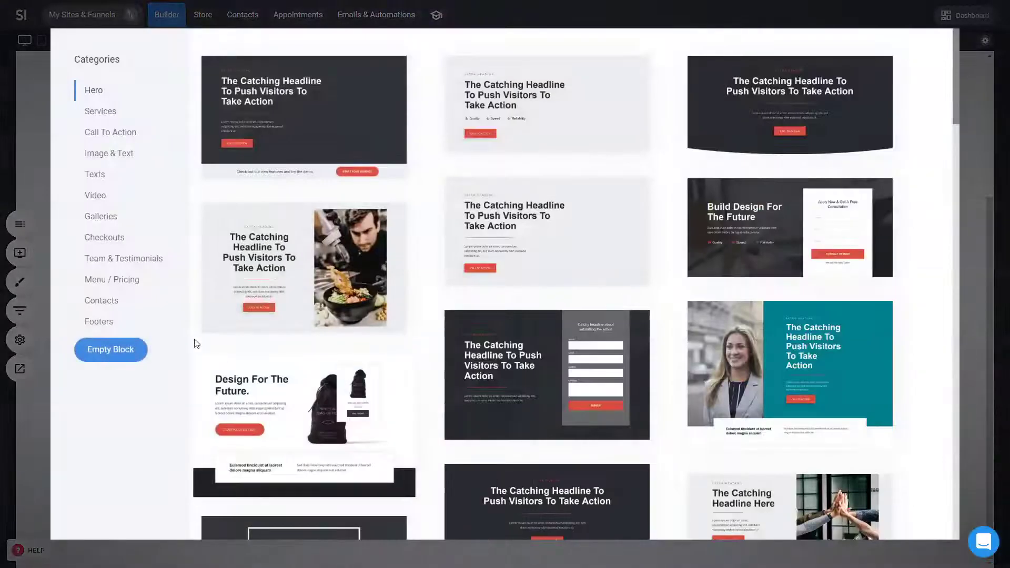
left_click(126, 261)
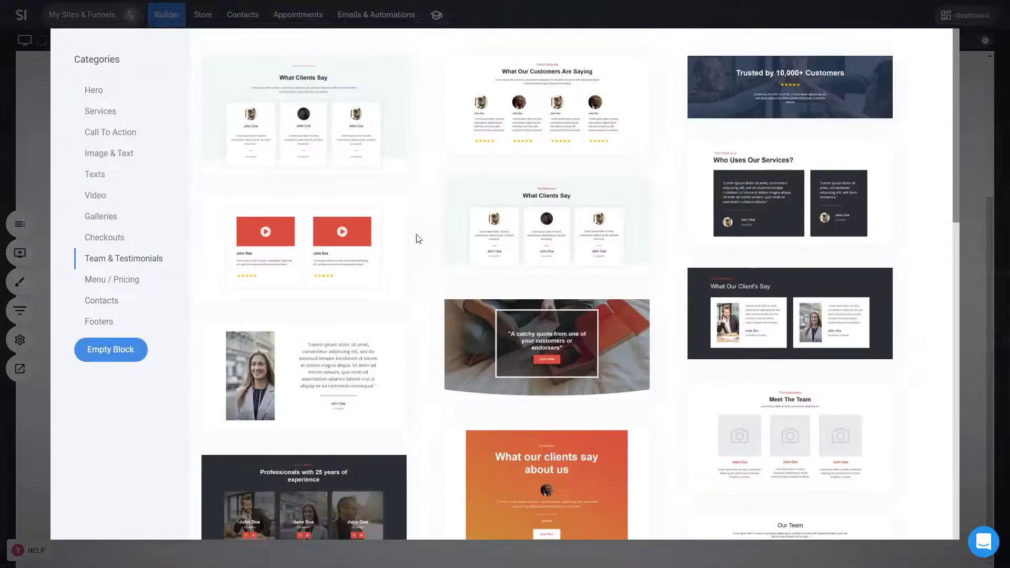
left_click(557, 129)
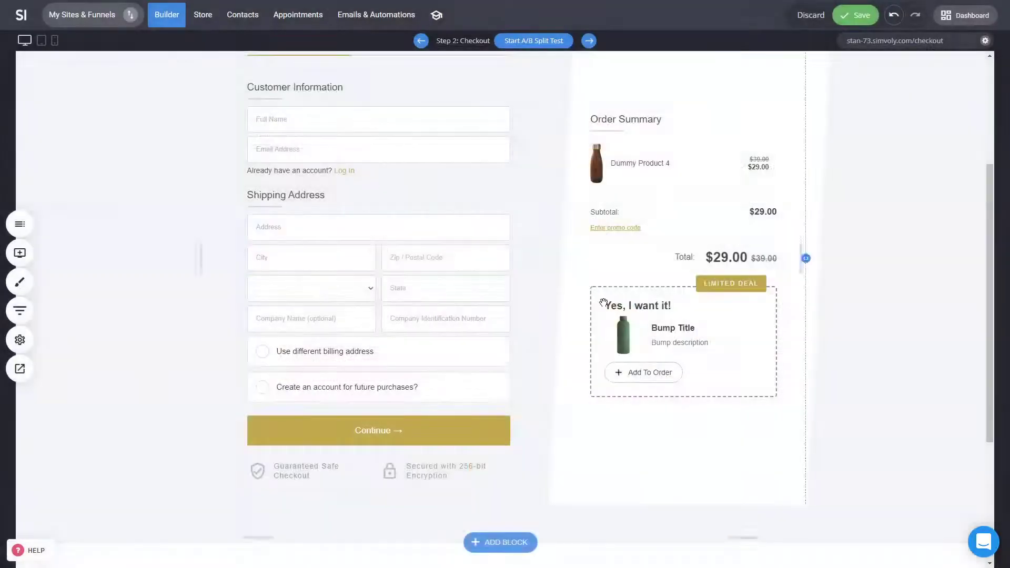
scroll(872, 299, "down", 4)
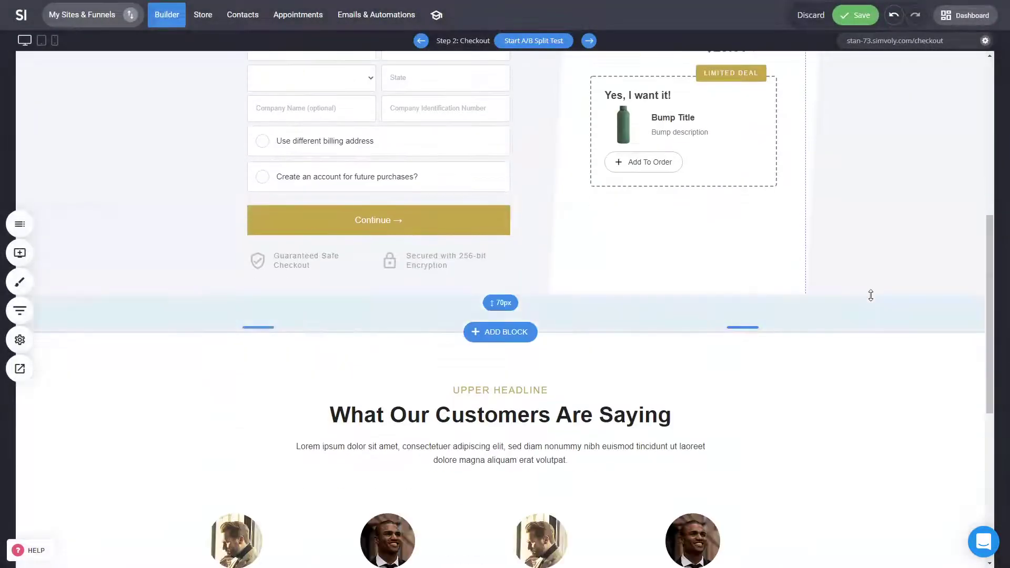
scroll(852, 315, "up", 4)
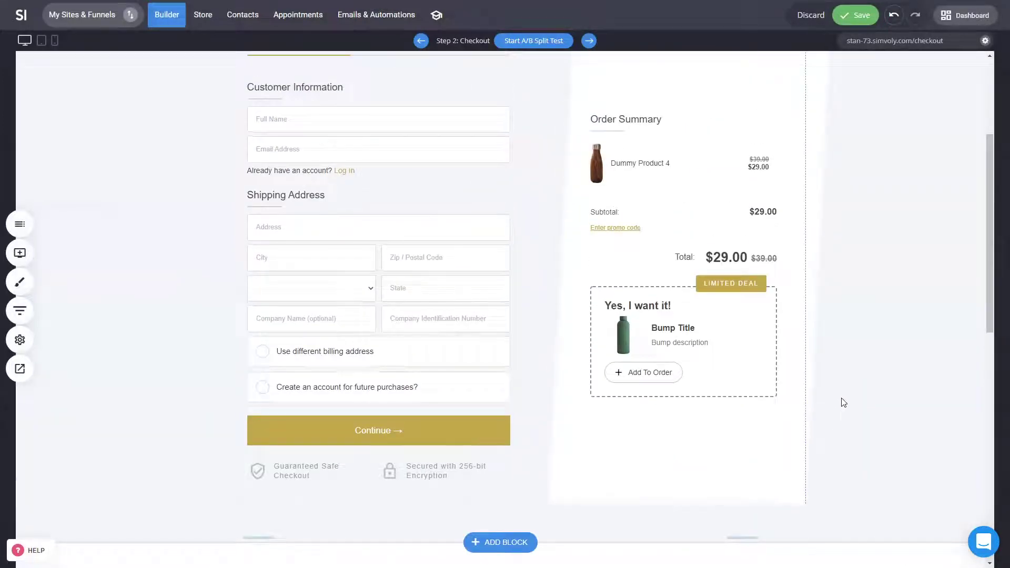
scroll(844, 402, "up", 4)
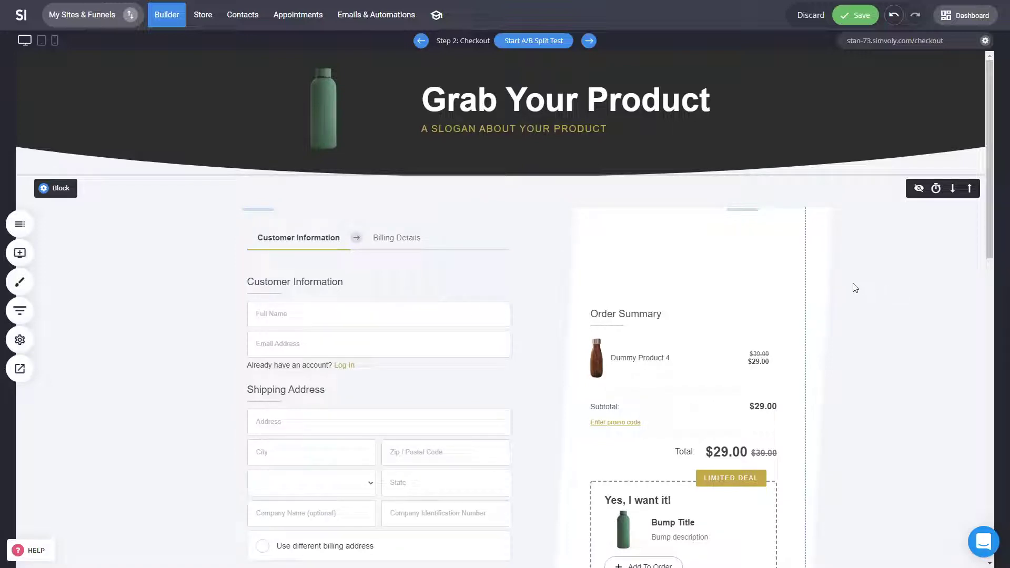
key("ctrl+s")
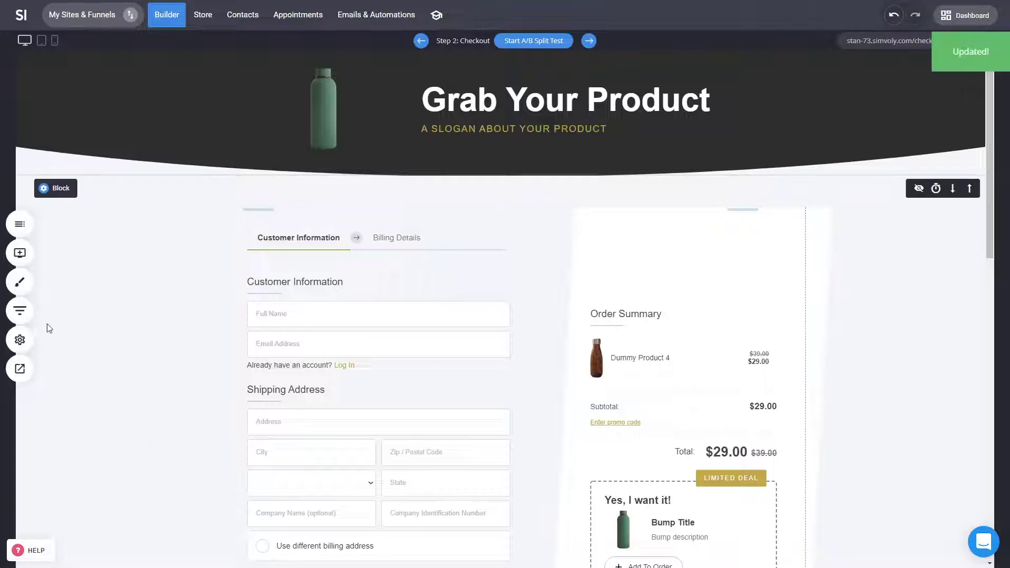
- Start an A/B test on the funnel's Checkout step with a new page and show the Checkout templates
left_click(29, 321)
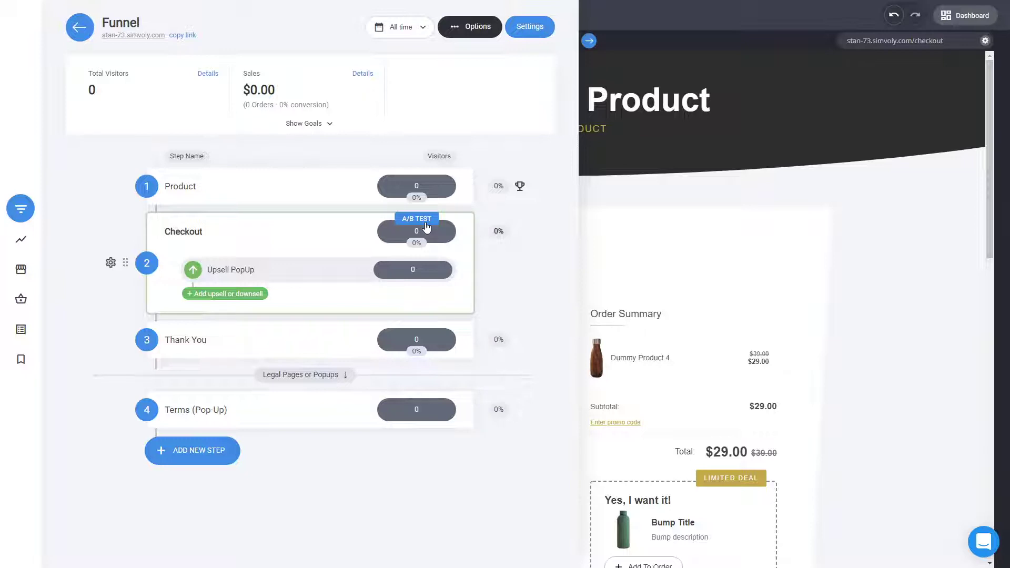
left_click(427, 227)
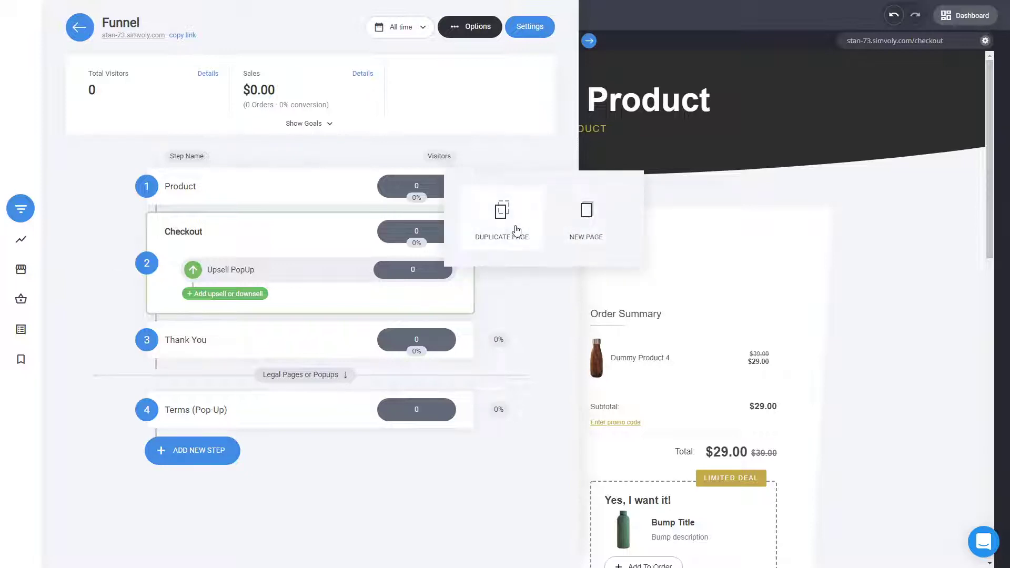
left_click(580, 234)
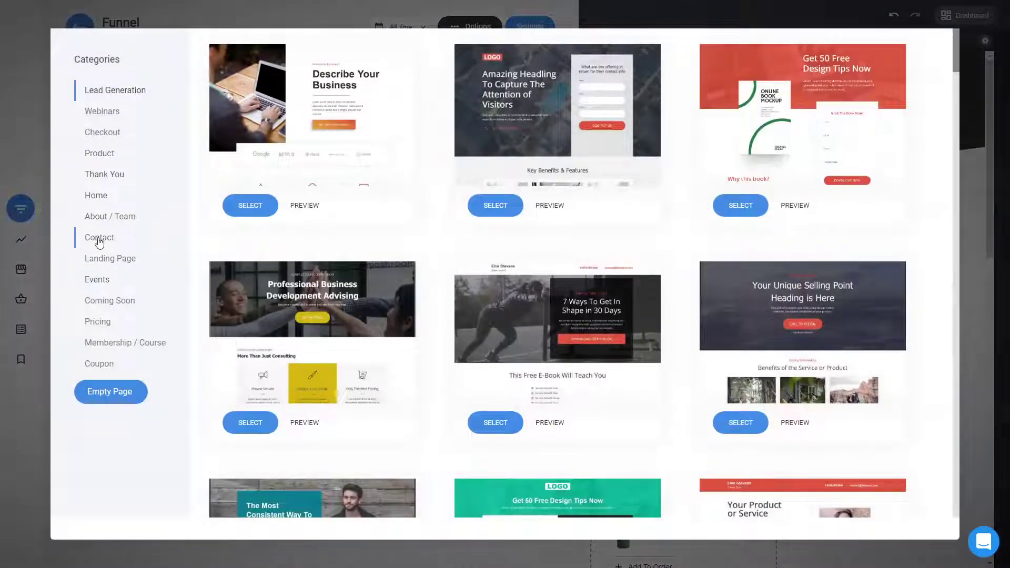
left_click(111, 134)
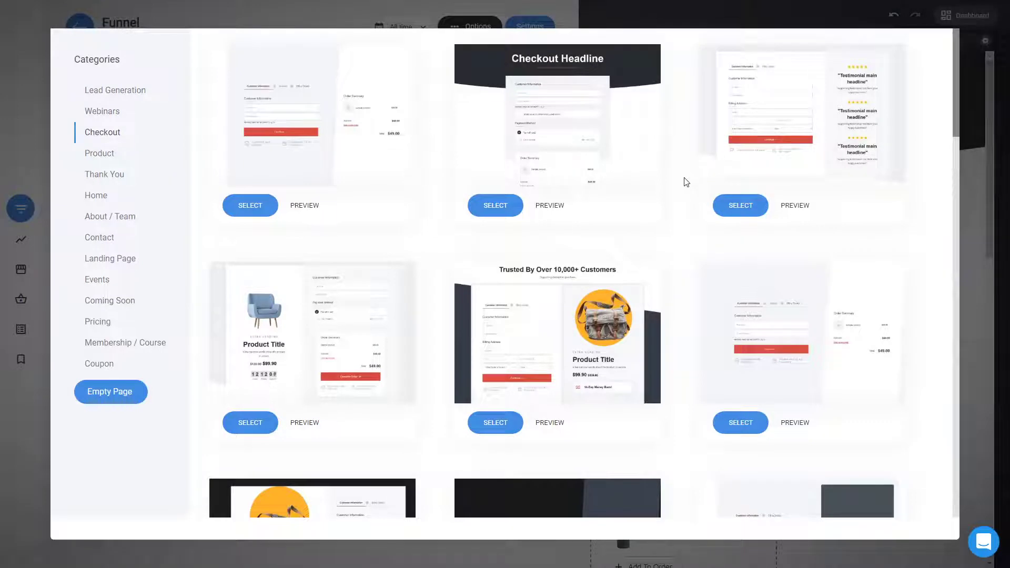
- Preview the testimonial, "Checkout Headline" and armchair product checkout templates, and look through the other checkout designs
left_click(795, 206)
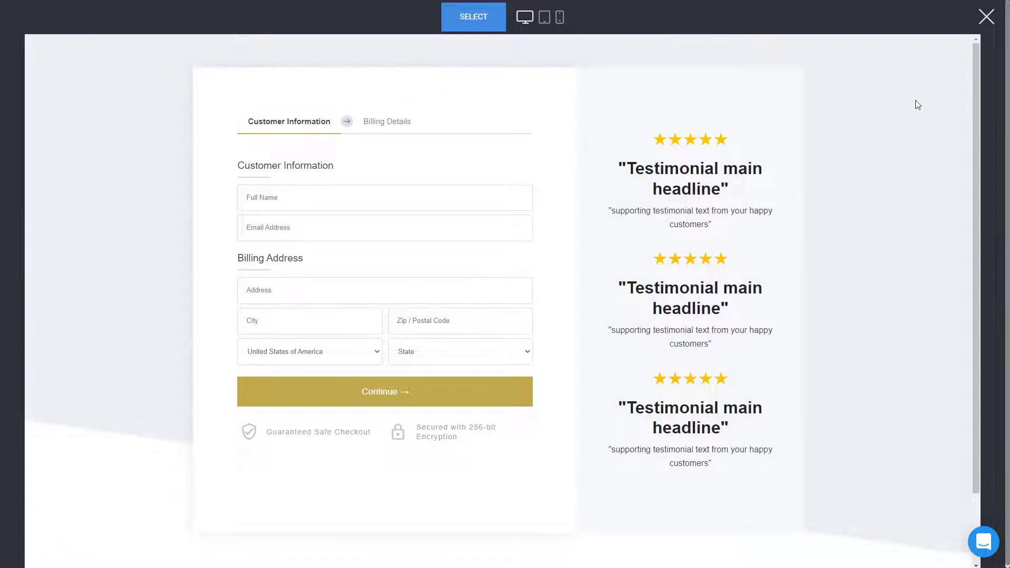
left_click(986, 17)
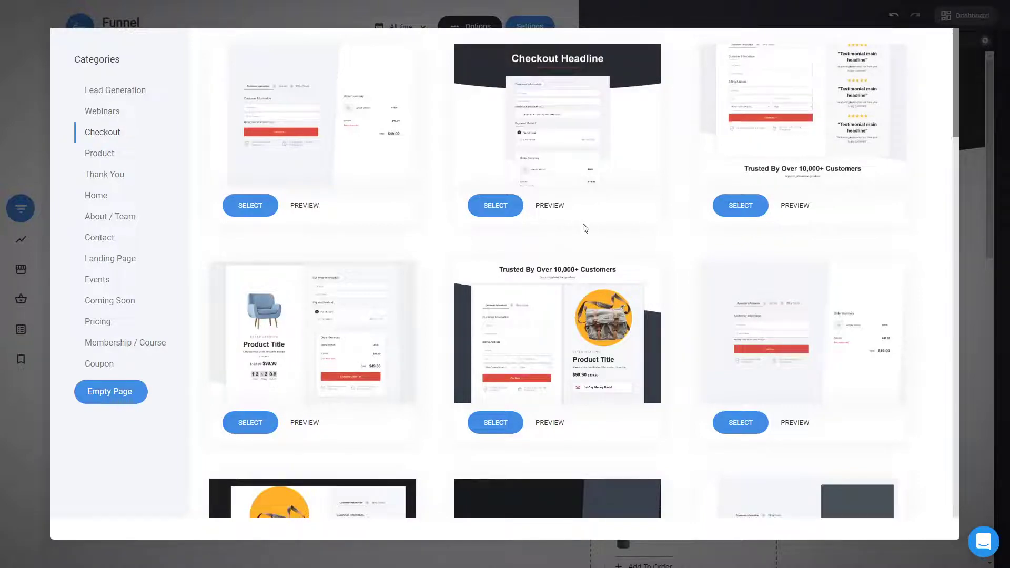
left_click(550, 208)
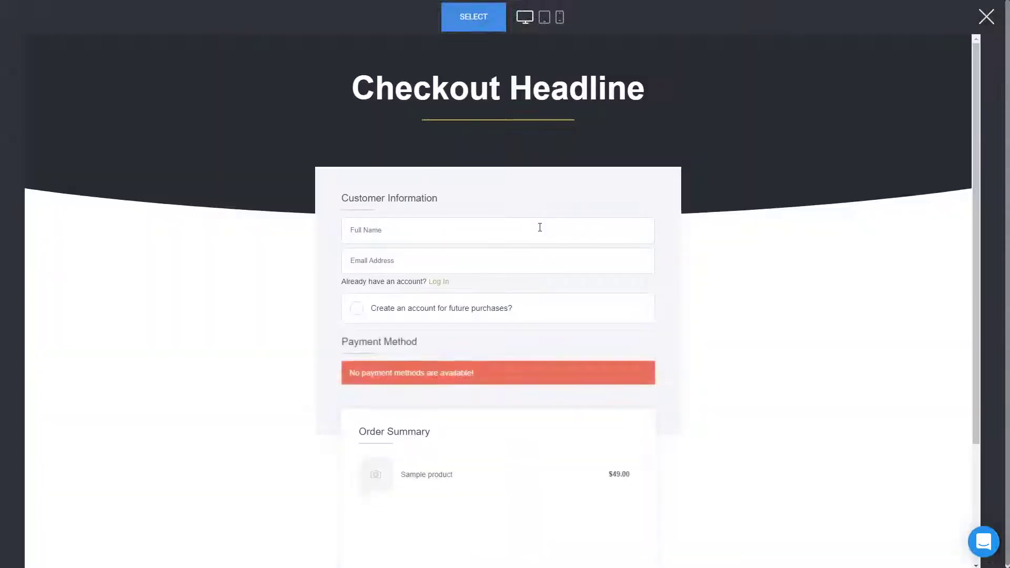
scroll(473, 241, "down", 3)
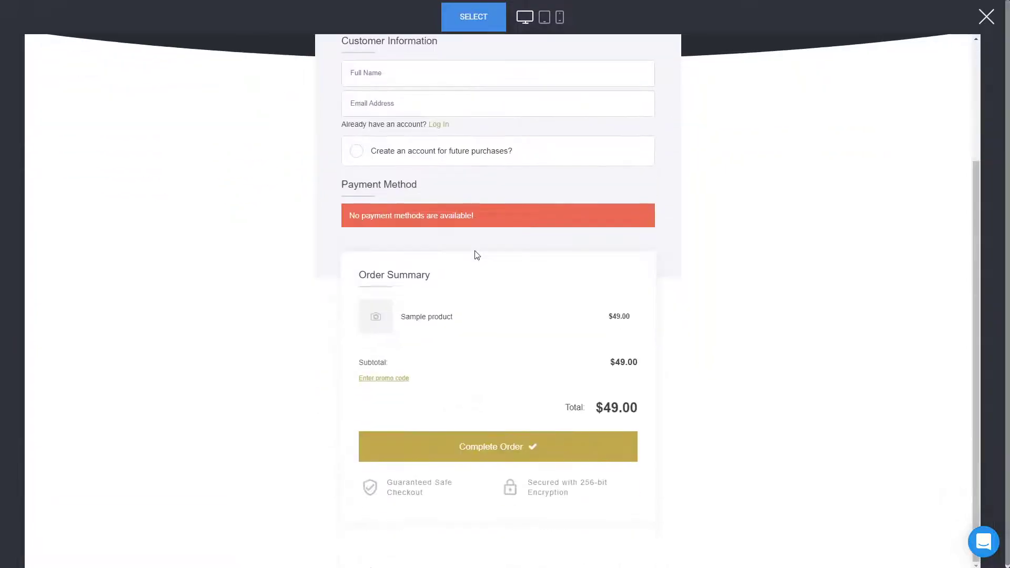
scroll(476, 255, "up", 3)
left_click(985, 18)
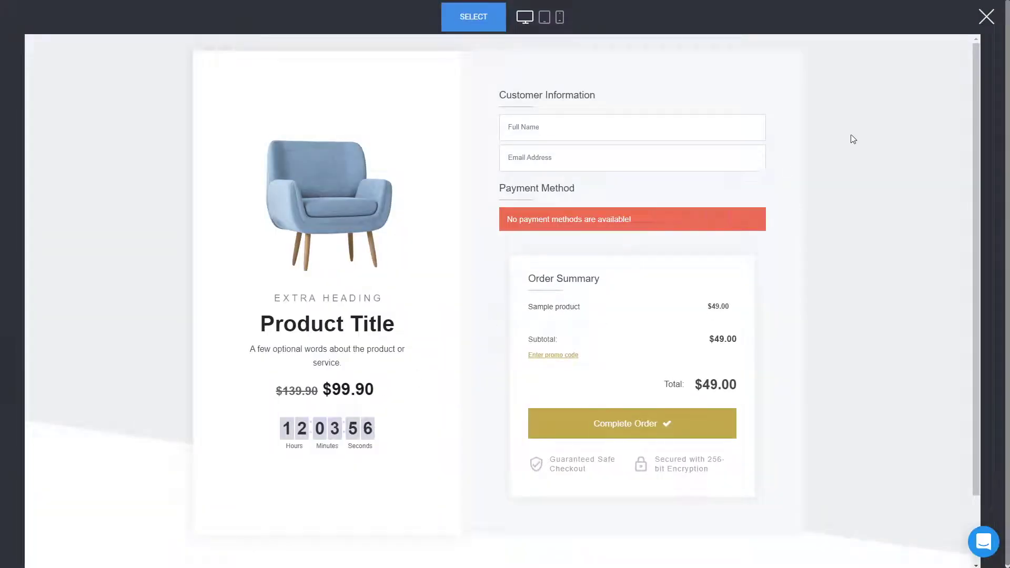
left_click(978, 25)
scroll(657, 370, "down", 4)
scroll(666, 360, "up", 2)
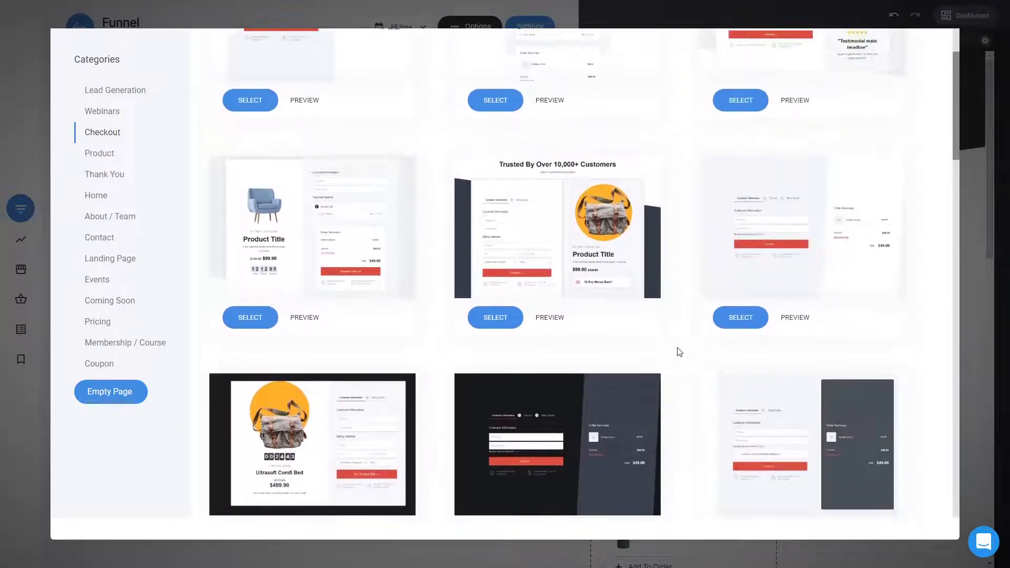
scroll(679, 351, "up", 2)
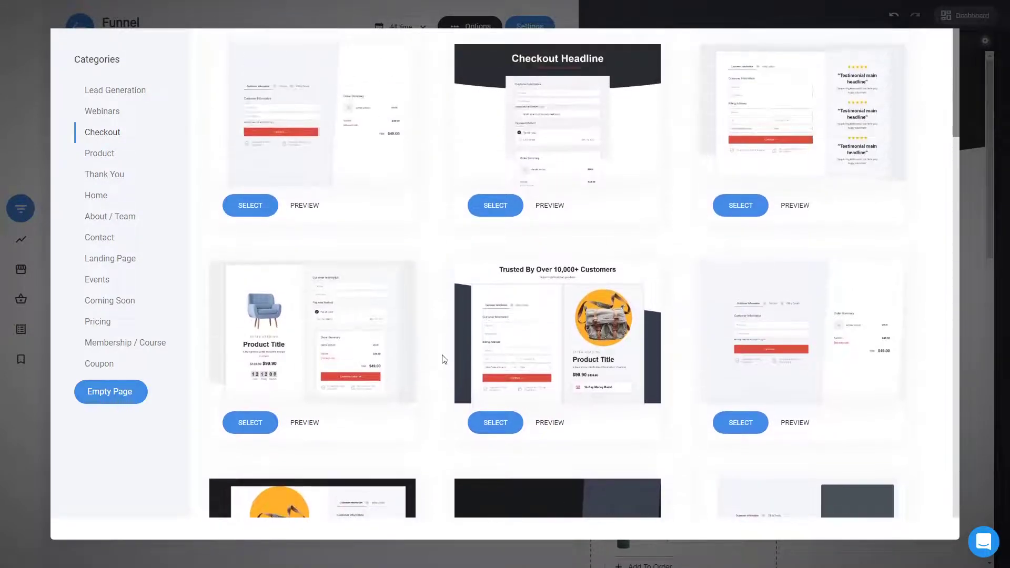
- Use the armchair product template as version B of the Checkout step and open that version for editing
left_click(251, 424)
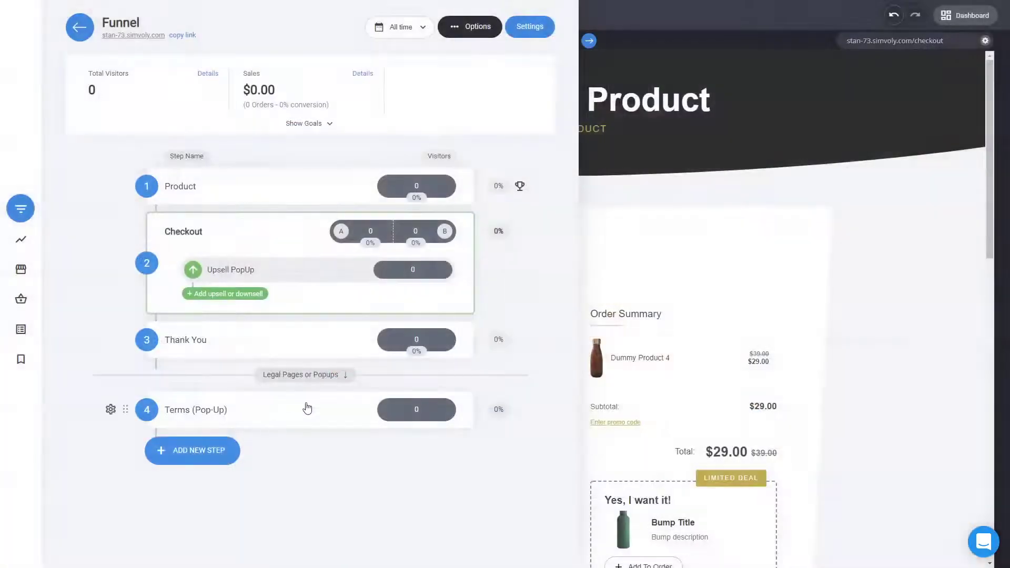
left_click(446, 235)
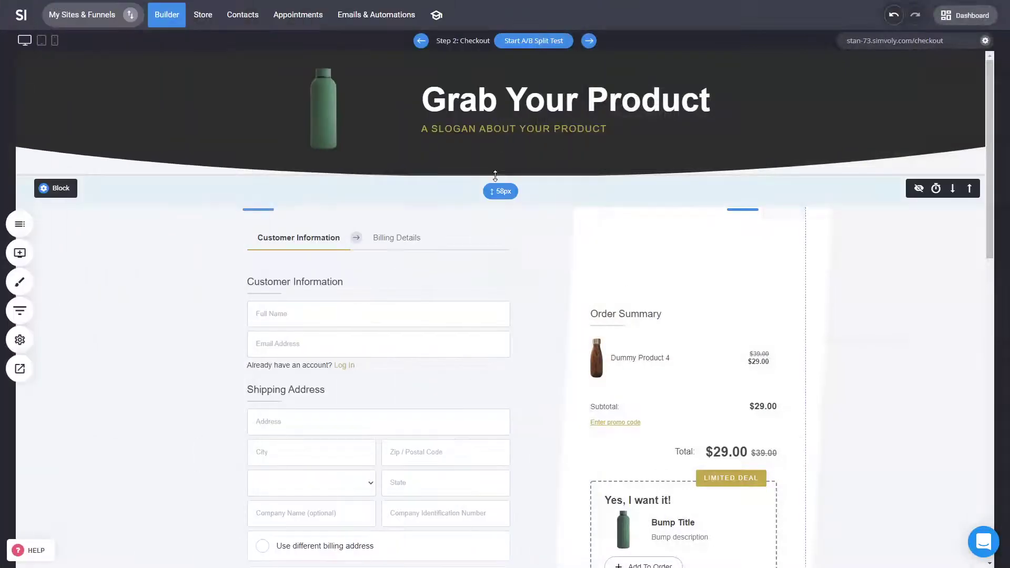
left_click(19, 311)
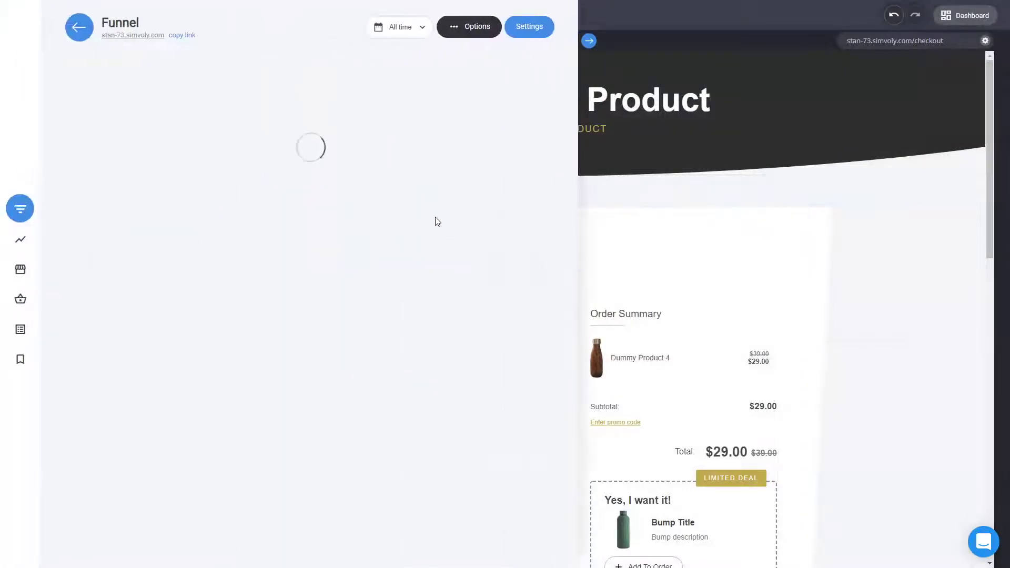
left_click(443, 235)
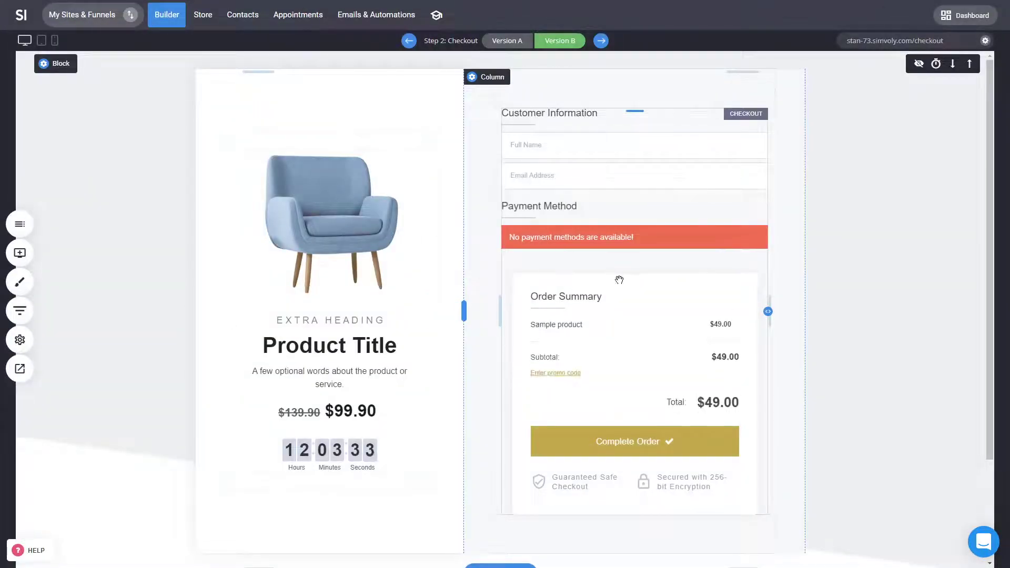
- Replace the armchair image on the version B checkout page with the wood-patterned bottle picture from the Images folder
left_click(368, 241)
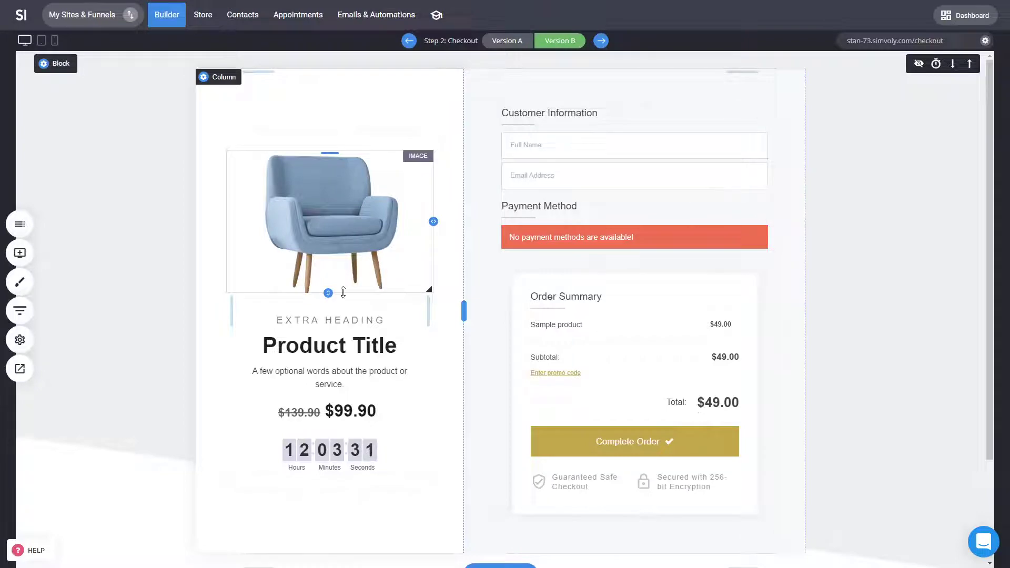
left_click_drag(341, 292, 355, 241)
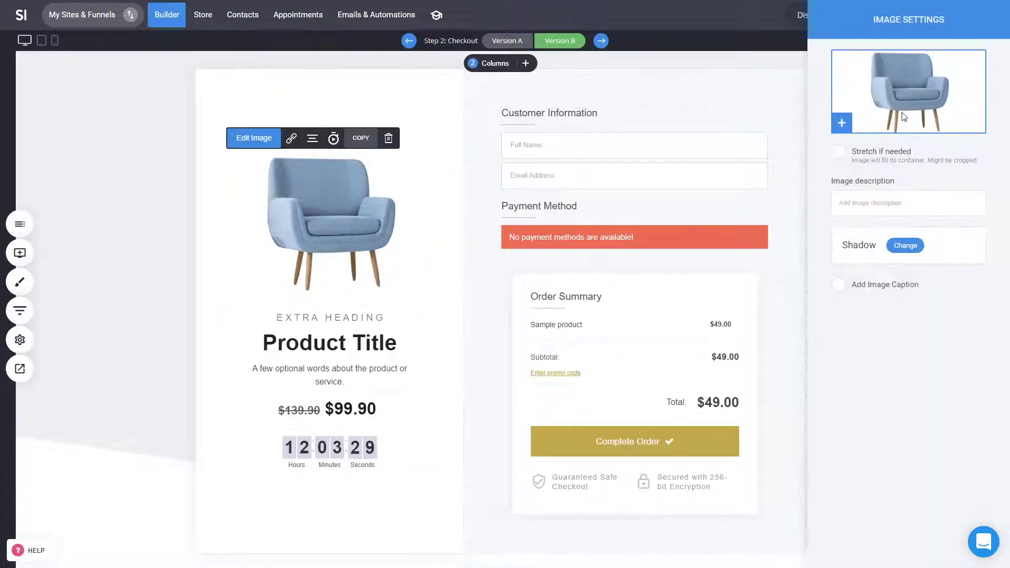
left_click(842, 123)
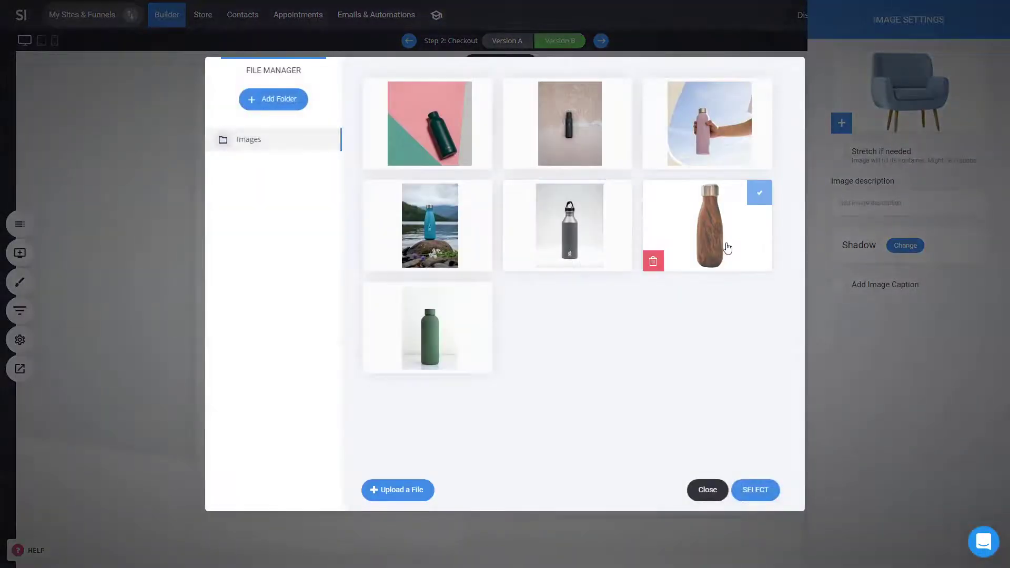
left_click(724, 248)
left_click(515, 315)
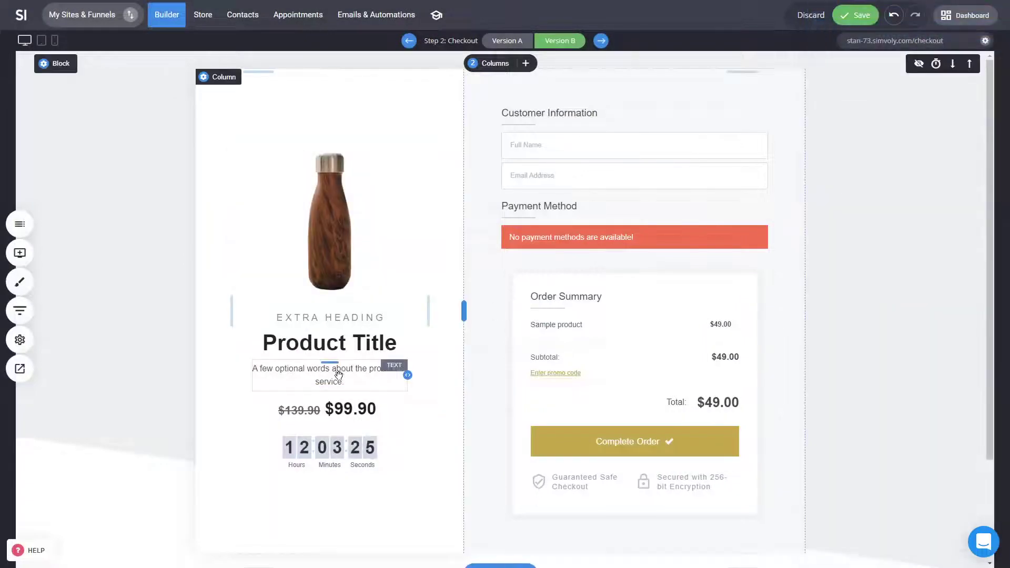
- Save the version B checkout page and switch to version A of the Checkout step
left_click(343, 450)
left_click(757, 355)
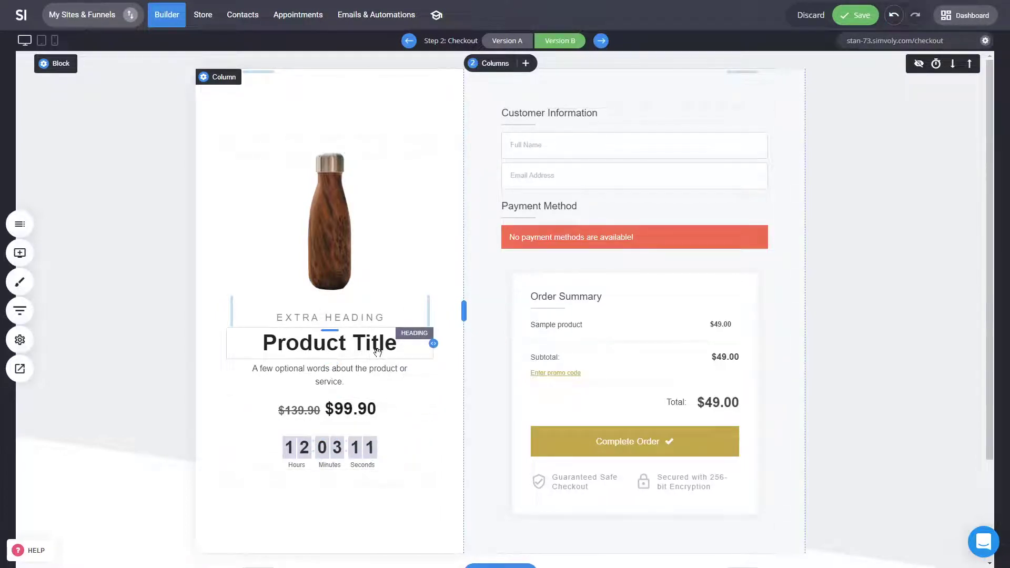
scroll(421, 347, "down", 3)
scroll(735, 344, "up", 3)
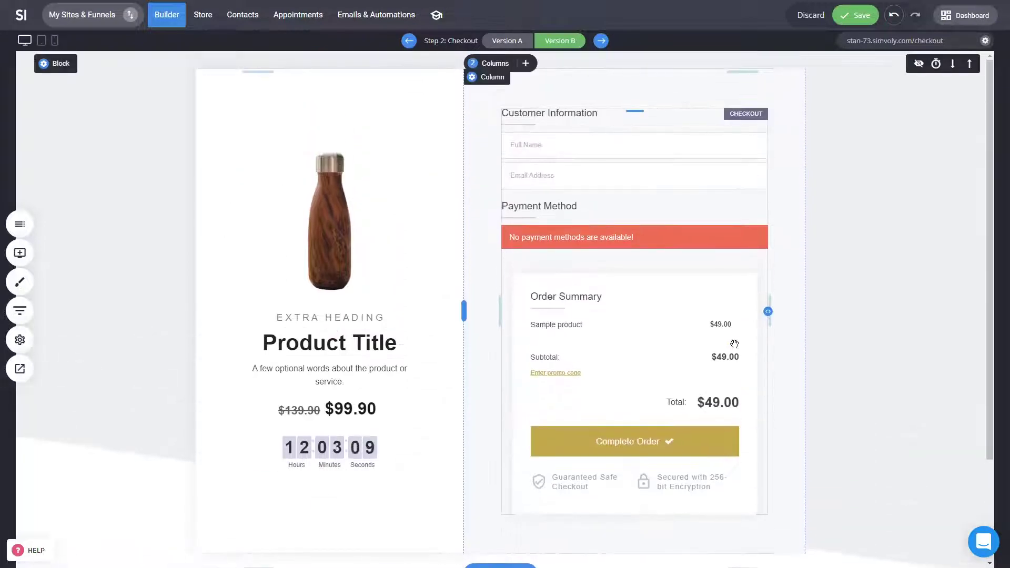
left_click(856, 15)
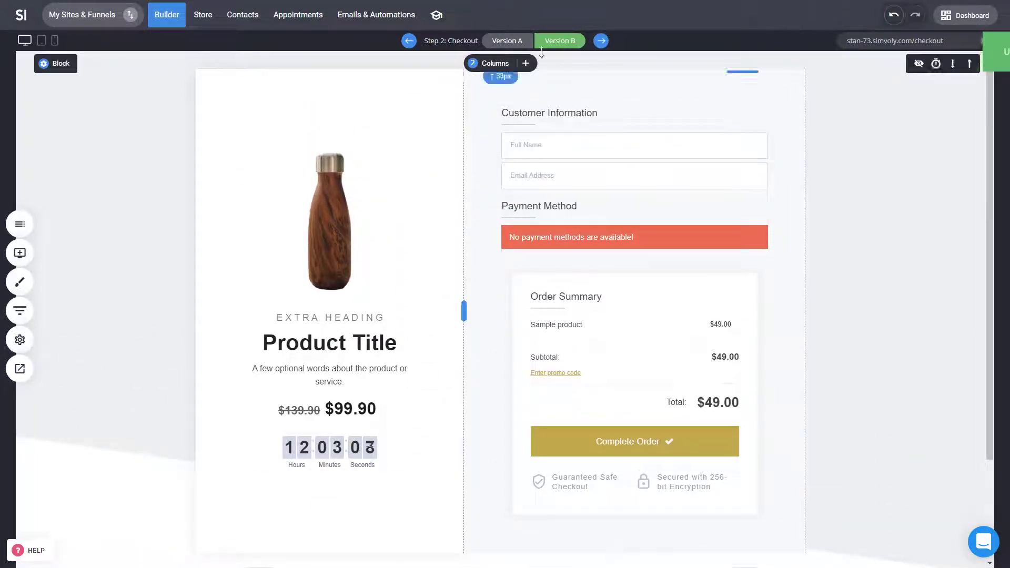
left_click(507, 45)
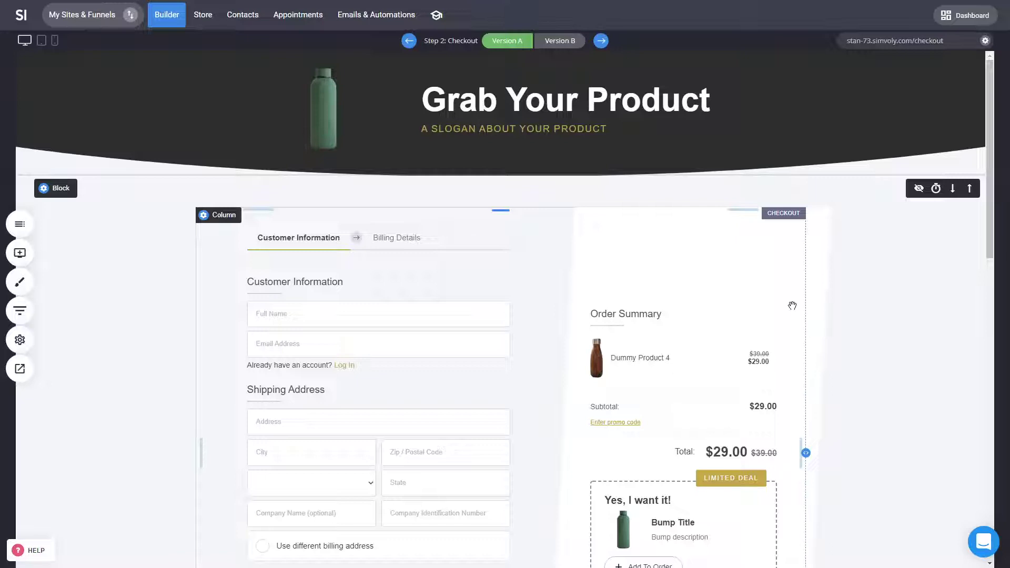
- Examine the funnel's step overview for the A/B visitor split on Checkout, then return to the page
left_click(21, 311)
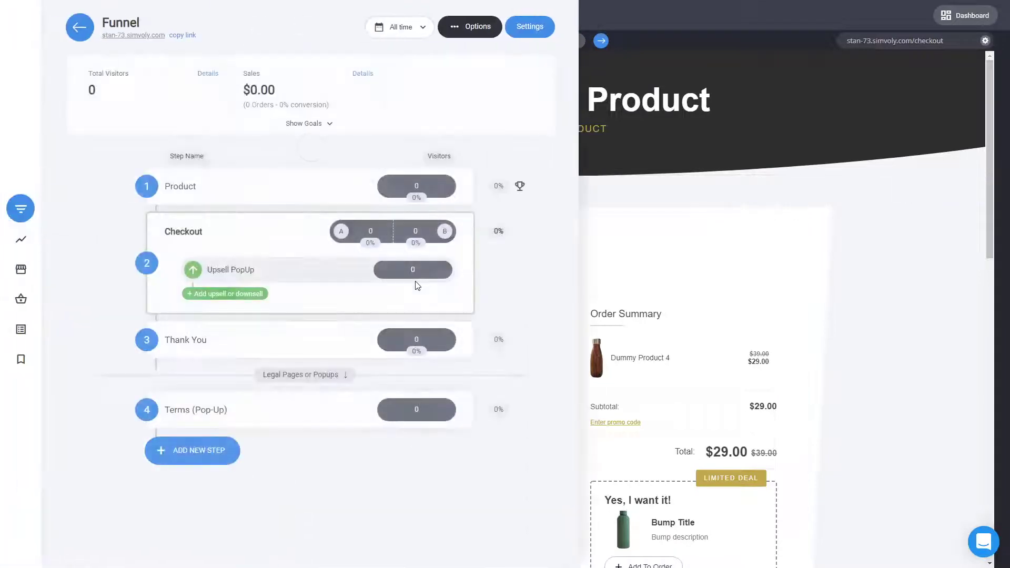
mouse_move(409, 240)
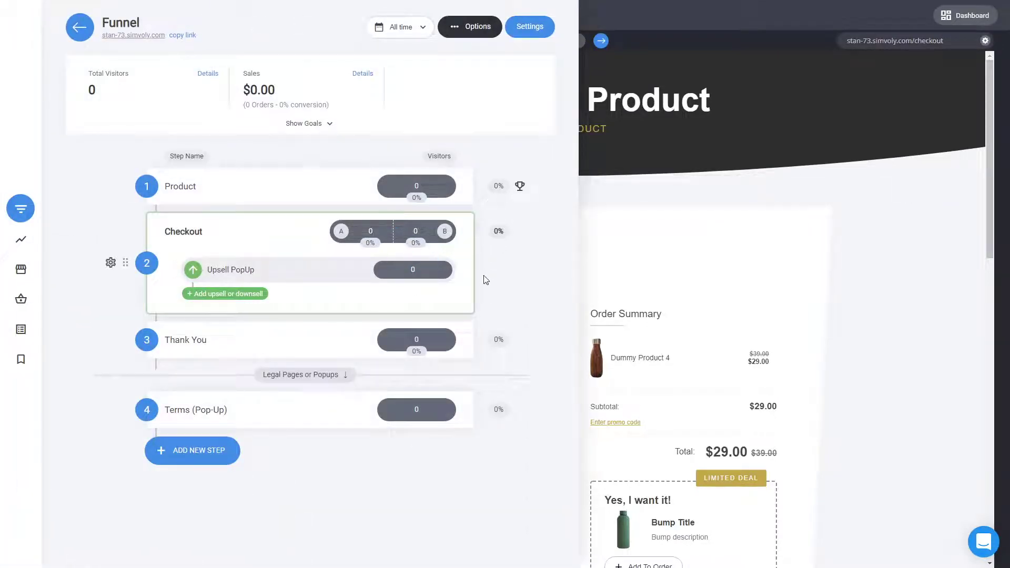
left_click(814, 324)
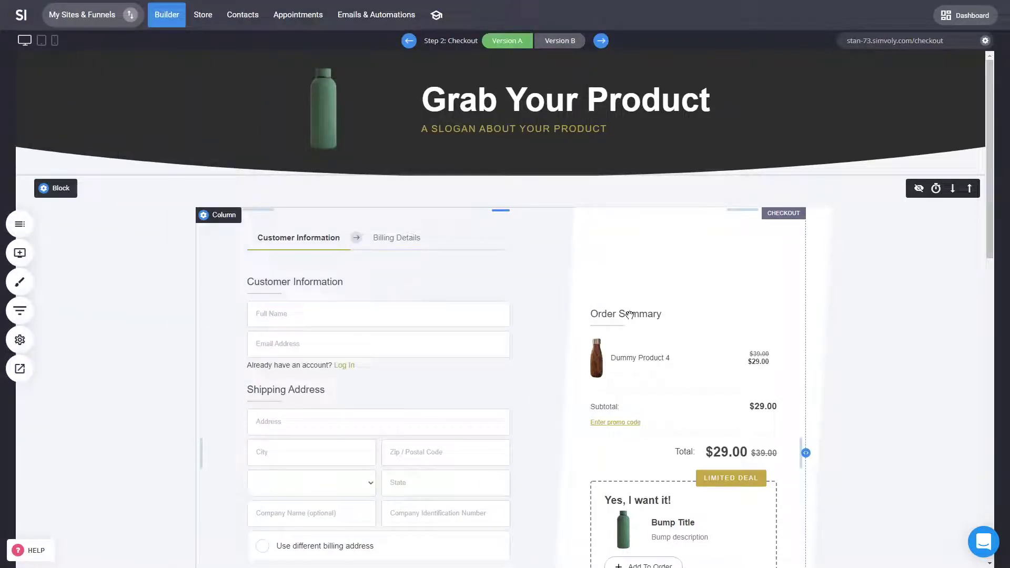
- Open the version A checkout's product settings and preview its selectable products and the Cart Checkout mode, returning to Product Select
left_click(523, 282)
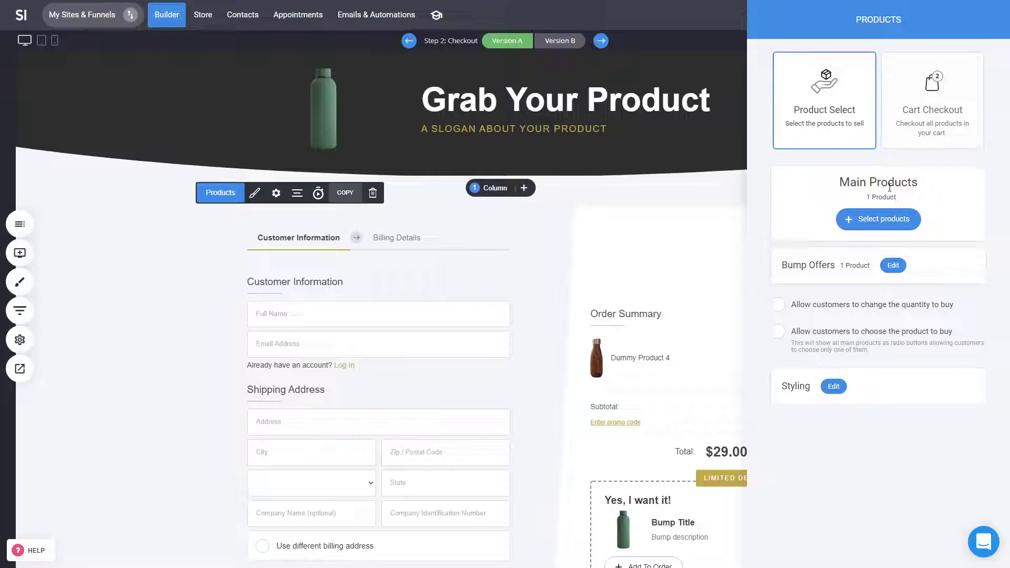
left_click(878, 219)
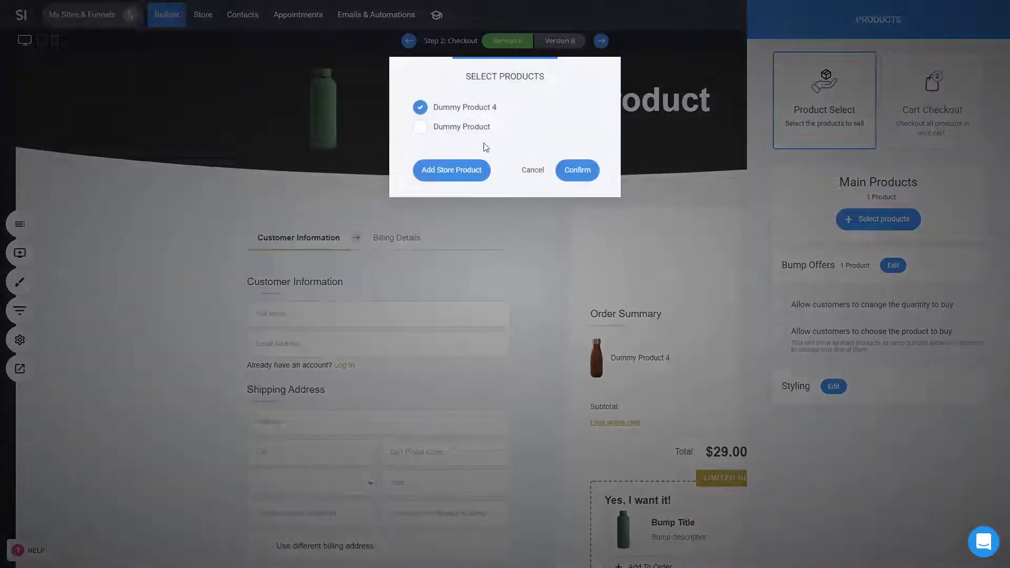
left_click(533, 174)
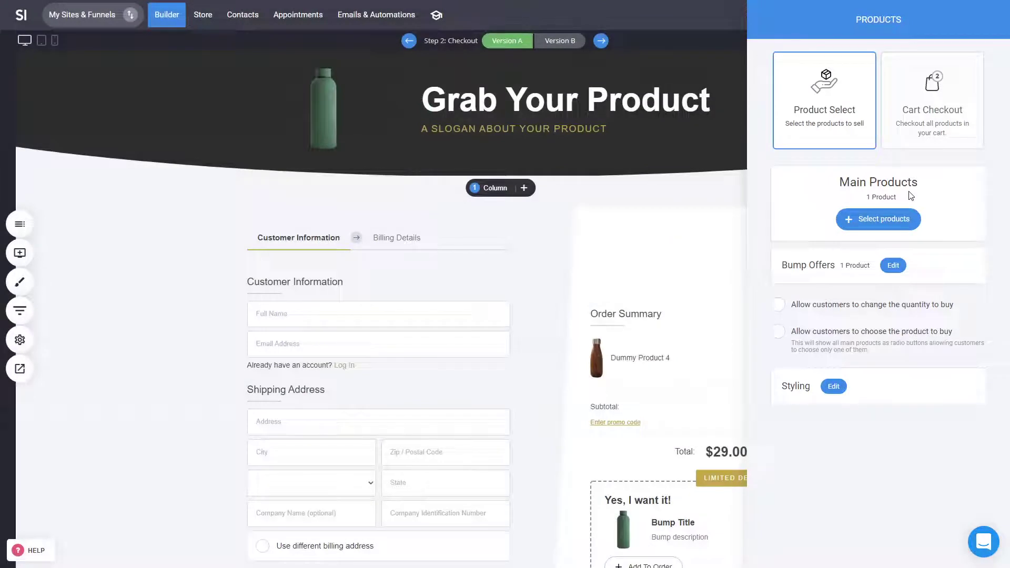
left_click(930, 126)
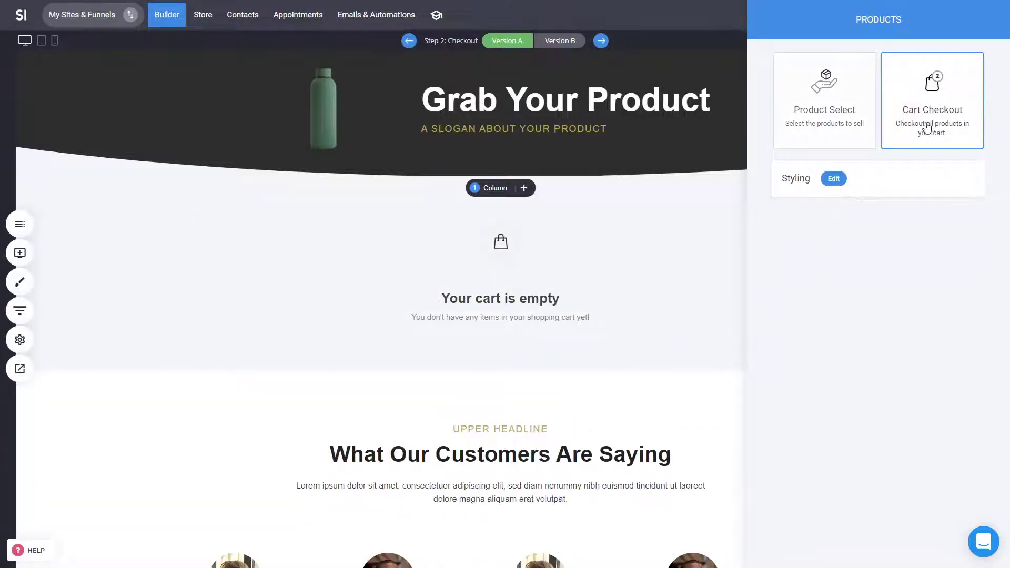
left_click(825, 123)
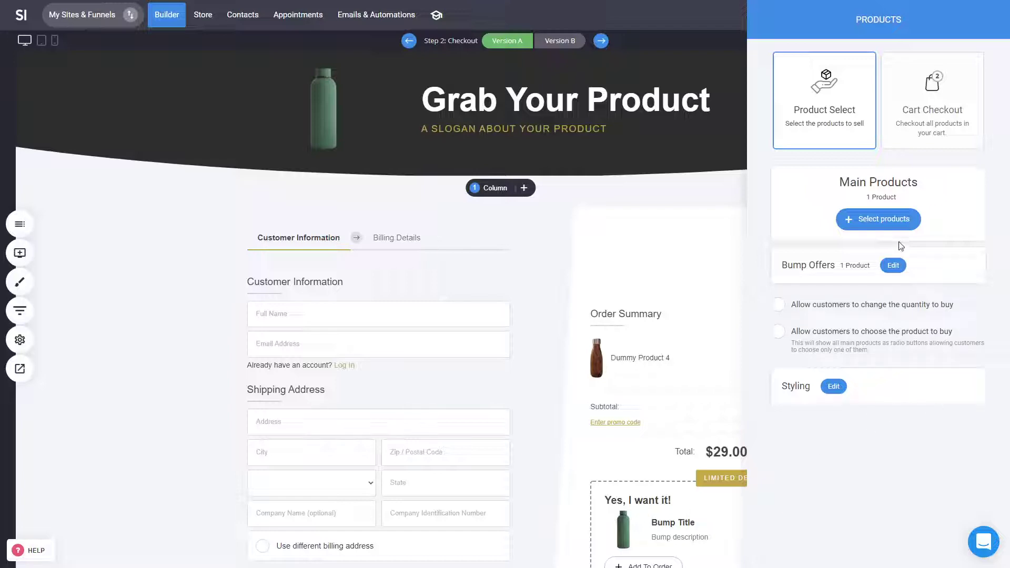
- Add Dummy Product to the checkout's main products alongside Dummy Product 4
left_click(896, 223)
left_click(463, 128)
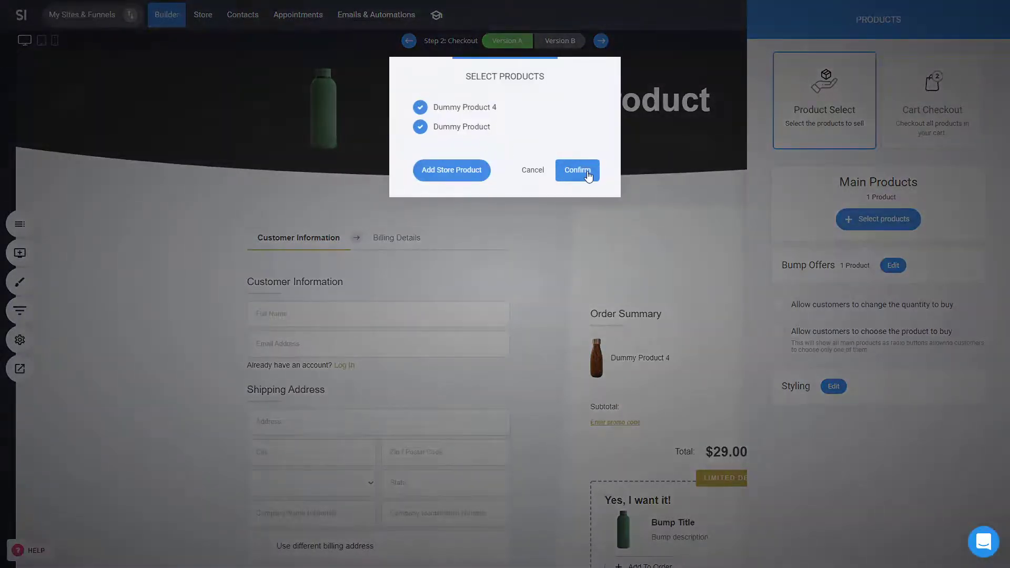
left_click(587, 172)
- Allow customers to change the quantity, choose the product to buy, and choose multiple products
left_click(855, 306)
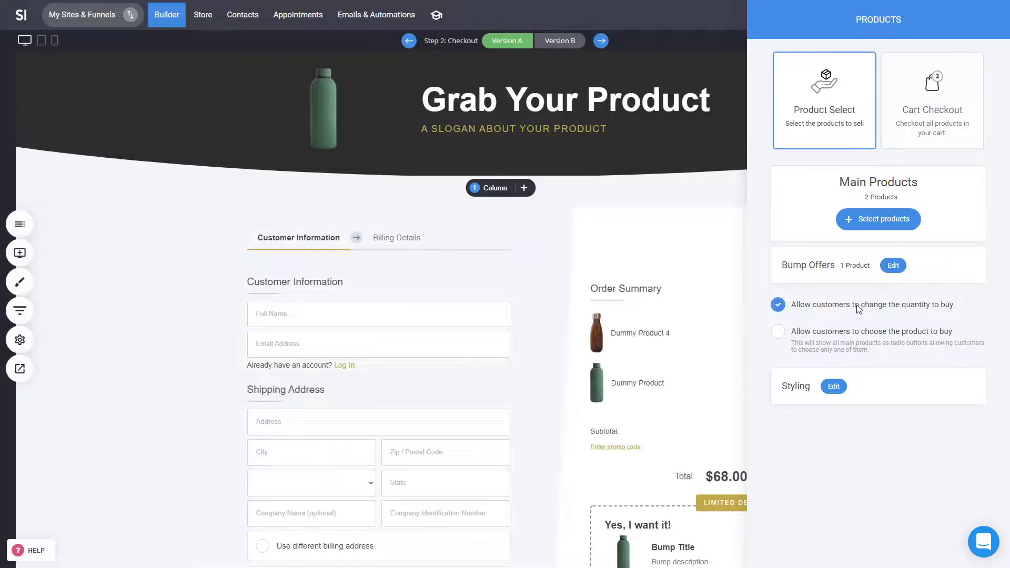
left_click(820, 342)
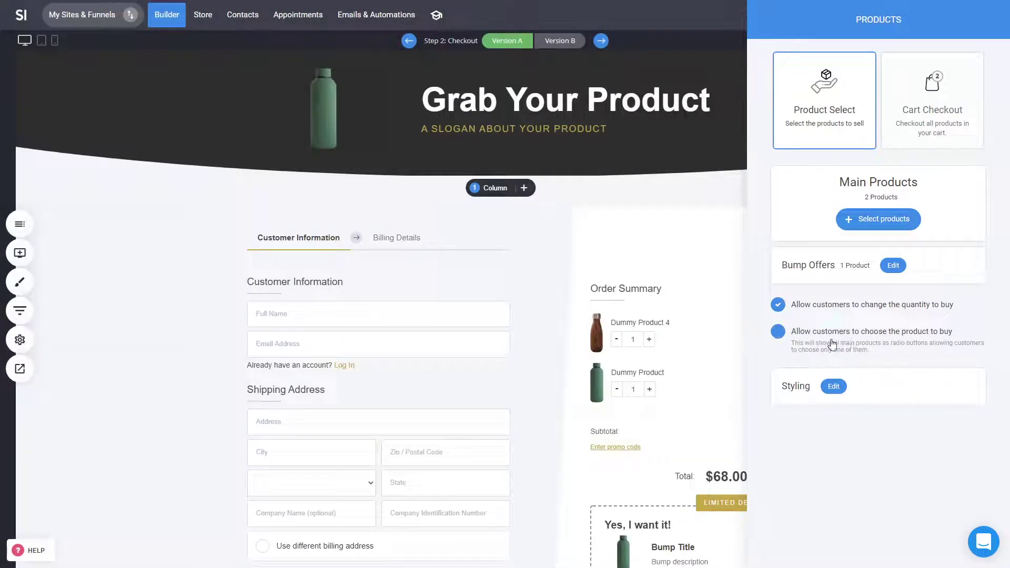
left_click(842, 343)
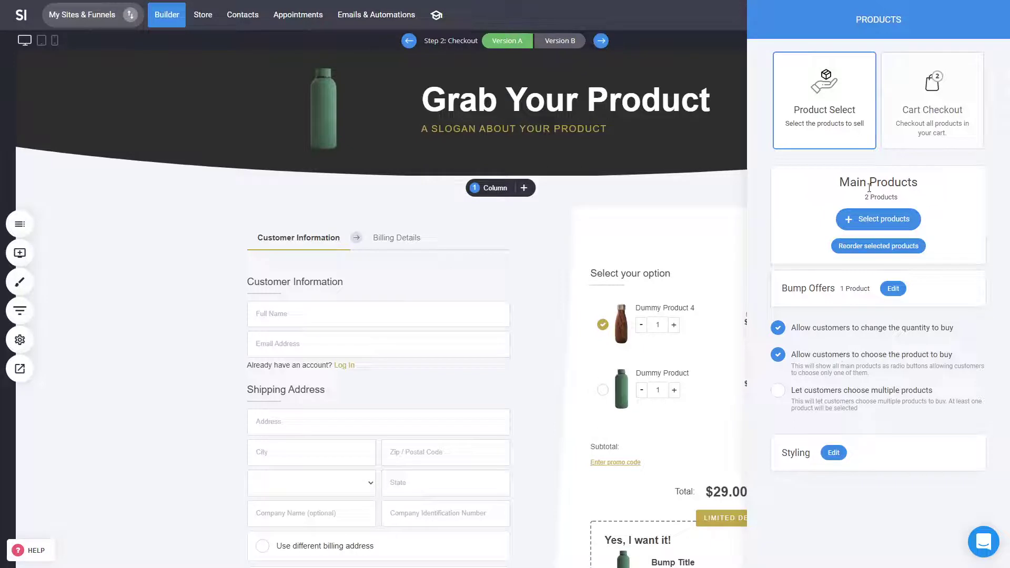
left_click(849, 392)
- Open the checkout styling, try the side-by-side and stacked design types, and return to the tilted design
left_click(834, 453)
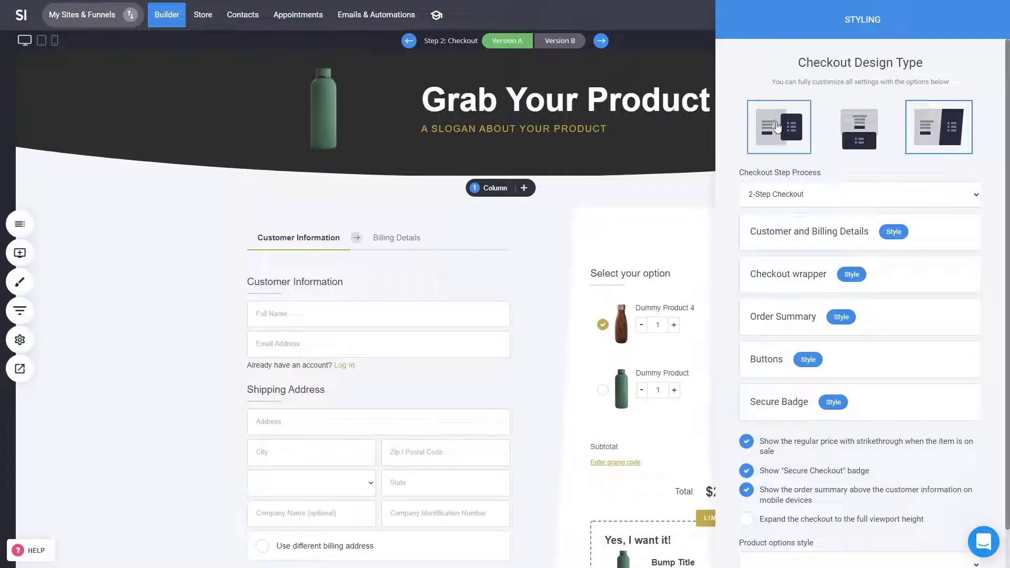
left_click(777, 127)
left_click(855, 132)
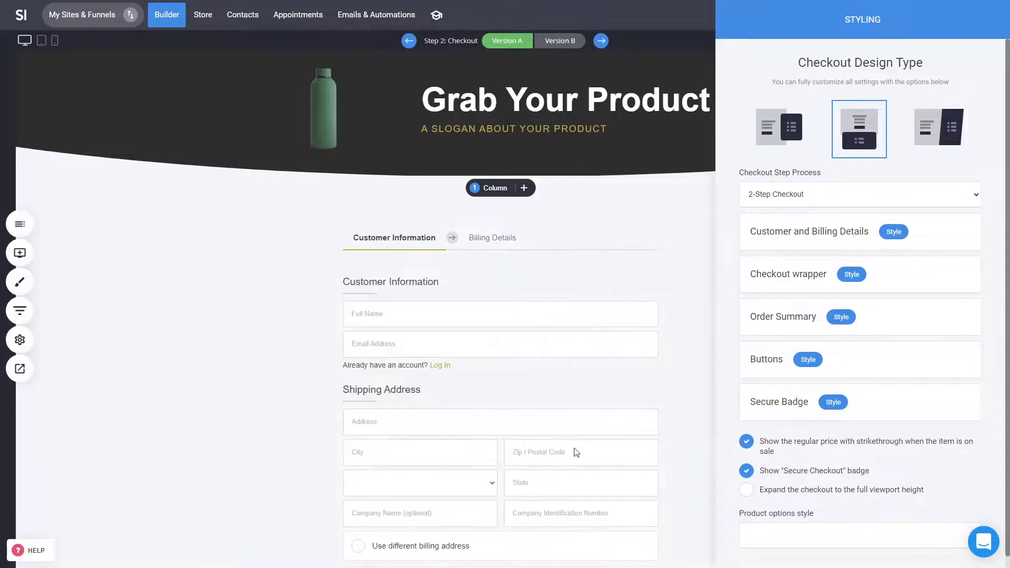
left_click(920, 133)
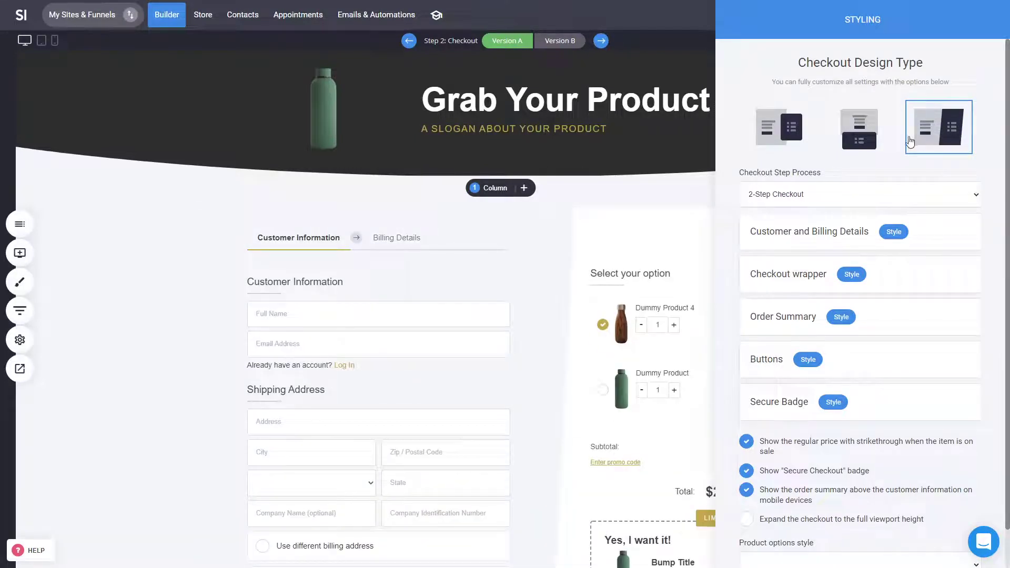
- Compare the 3-Step and 1-Step checkout processes and set the checkout to 3-Step Checkout
left_click(847, 198)
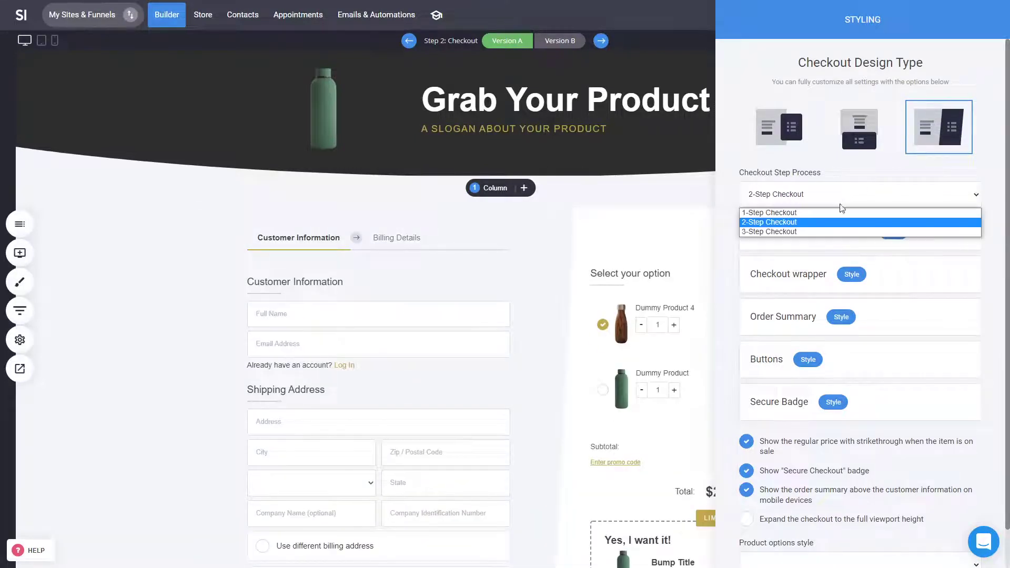
left_click(806, 230)
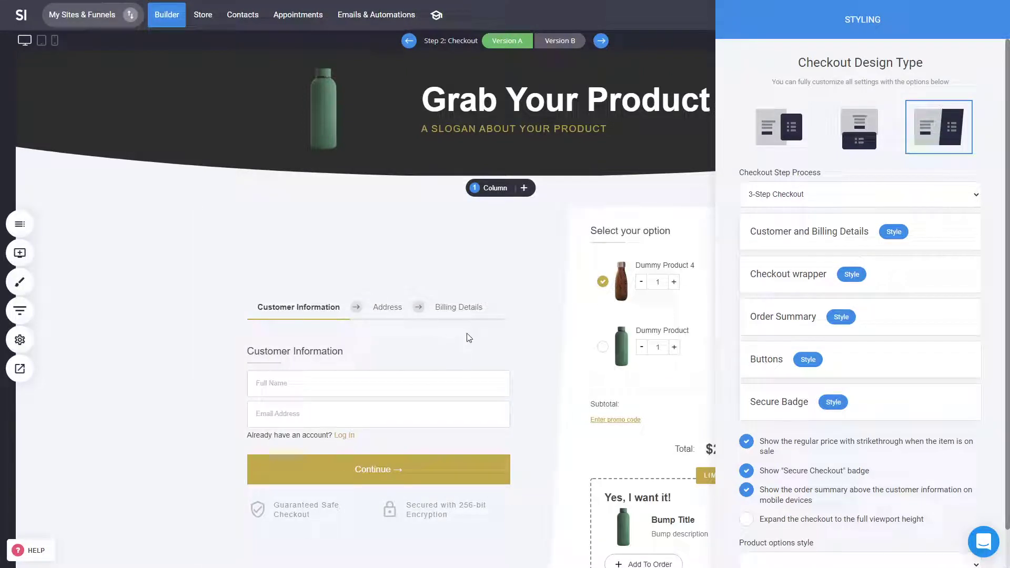
left_click(806, 199)
left_click(797, 212)
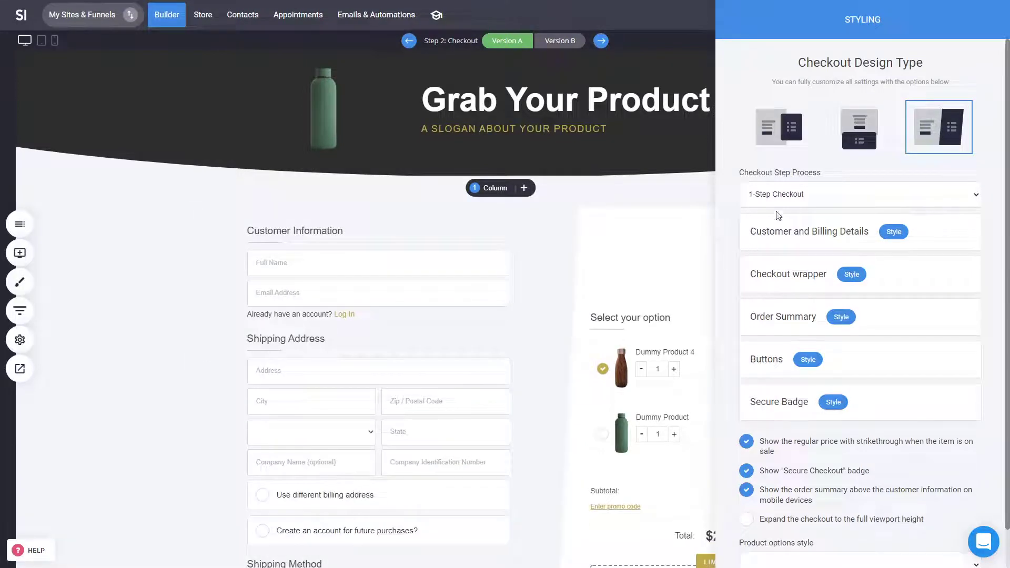
left_click(778, 200)
left_click(770, 232)
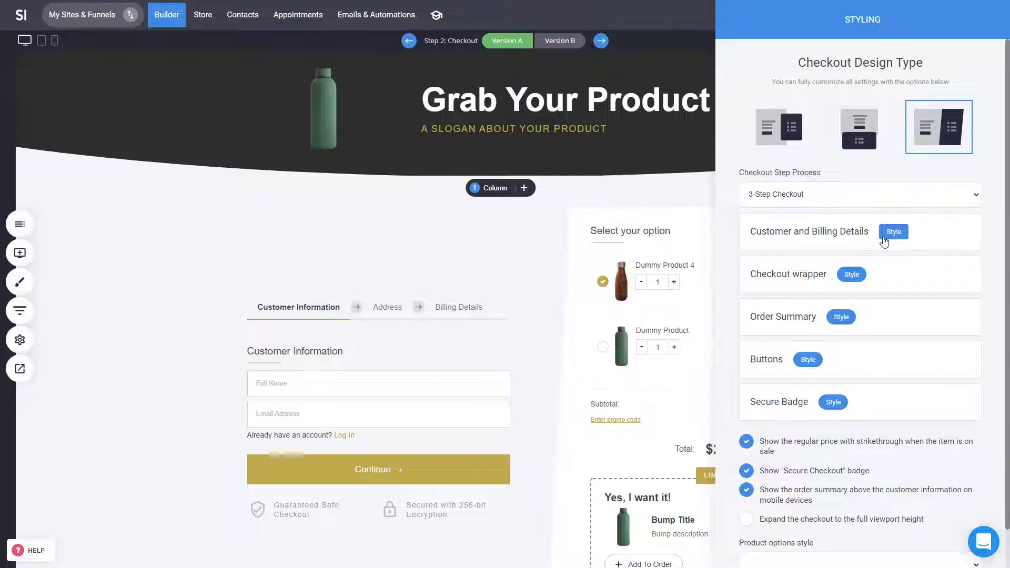
- Set the checkout buttons' font size to 25px, trying them without full-width expansion before turning it back on
left_click(808, 363)
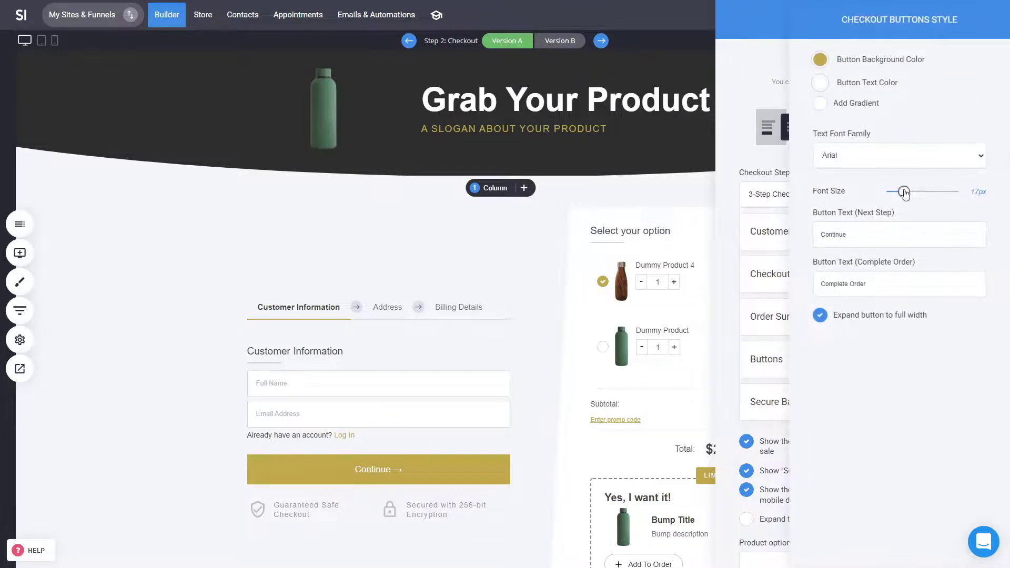
left_click_drag(905, 193, 913, 192)
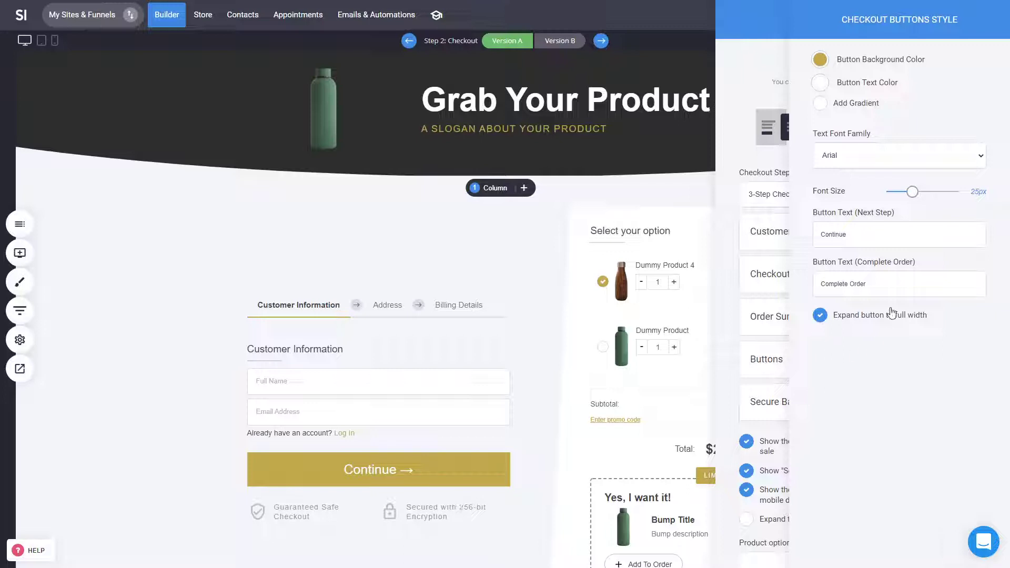
left_click(870, 316)
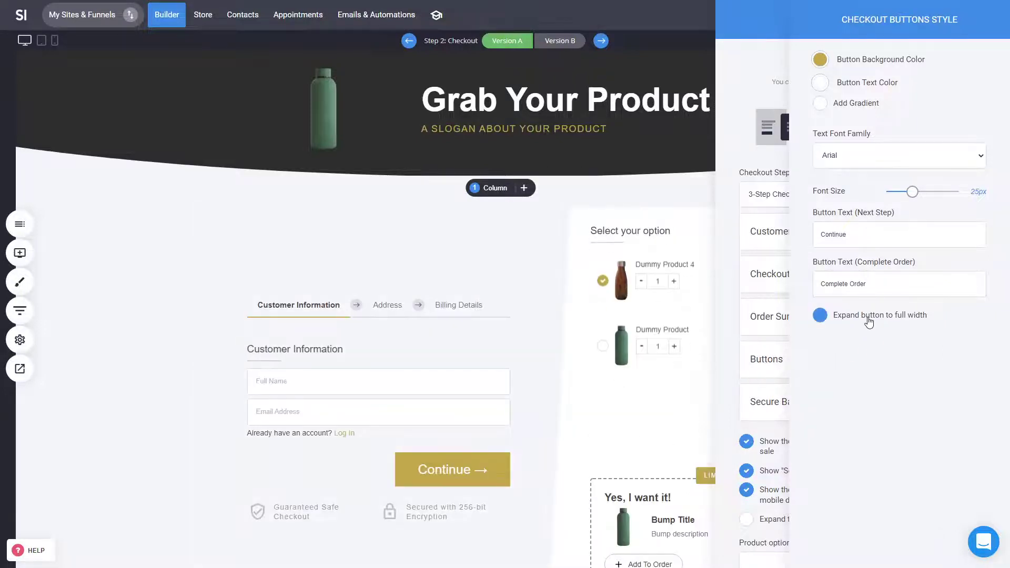
left_click(869, 321)
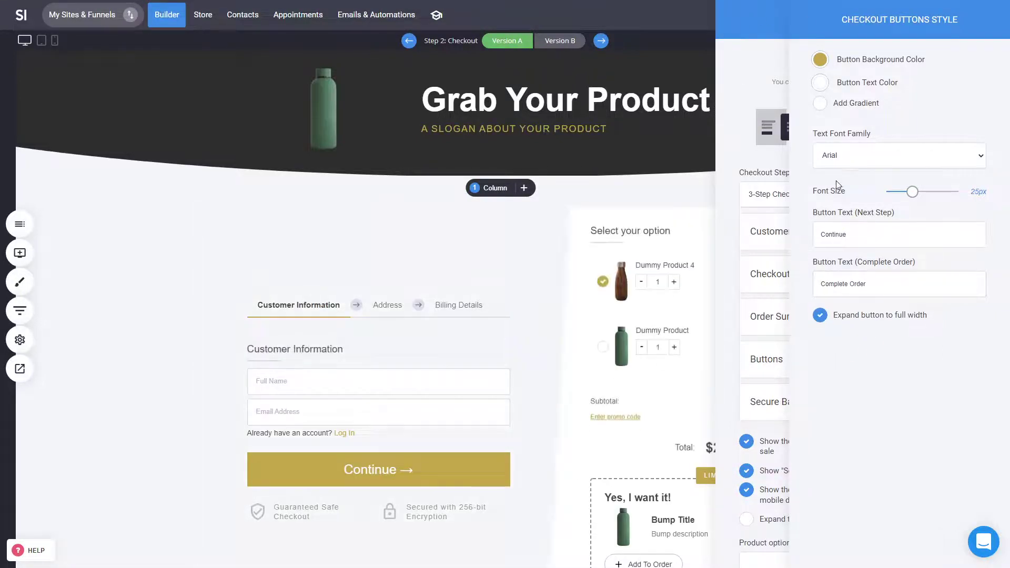
left_click(735, 293)
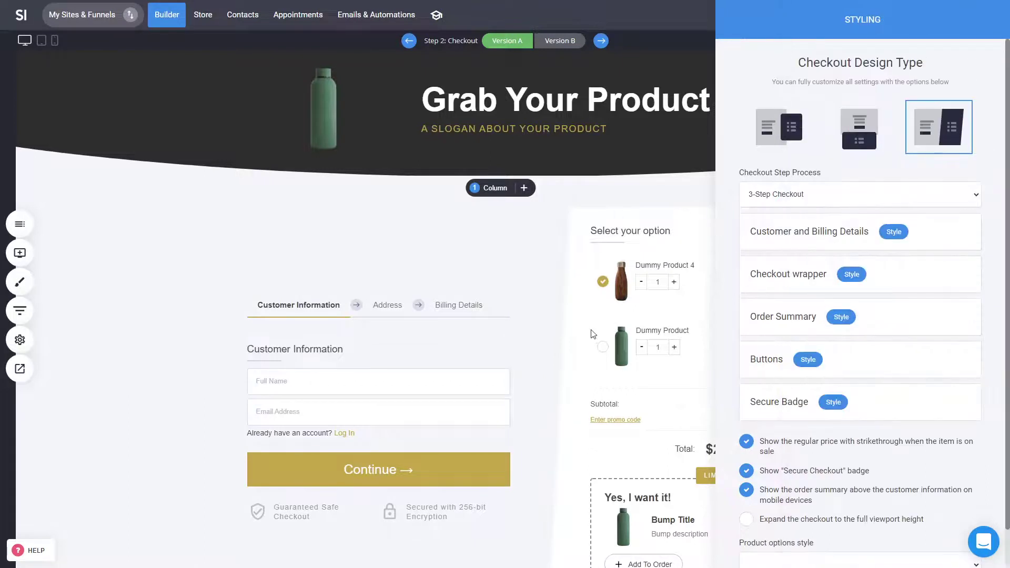
- View the checkout wrapper's style options, then set the order summary background to the gold global color C1A94E
left_click(853, 275)
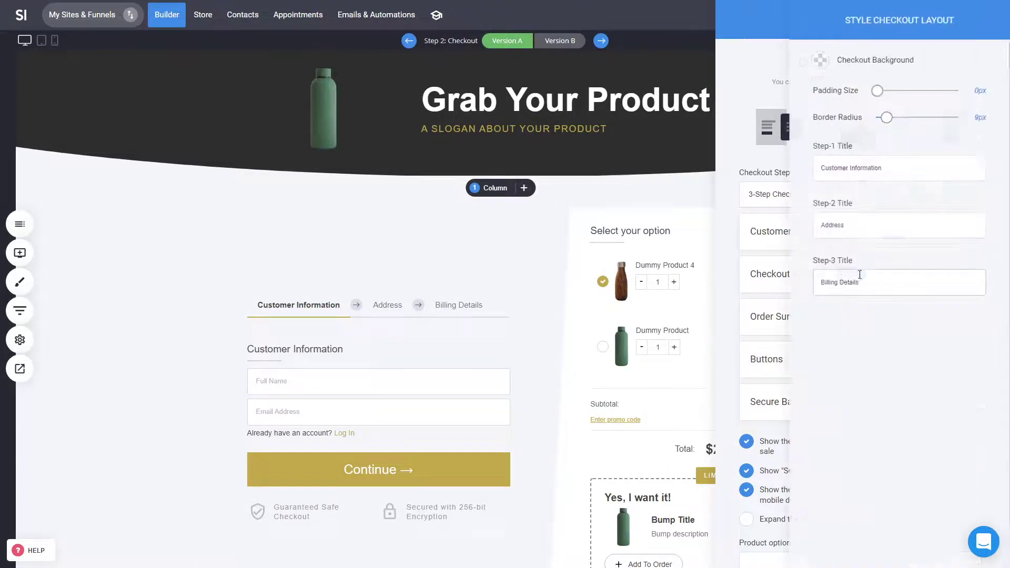
left_click(769, 289)
left_click(836, 326)
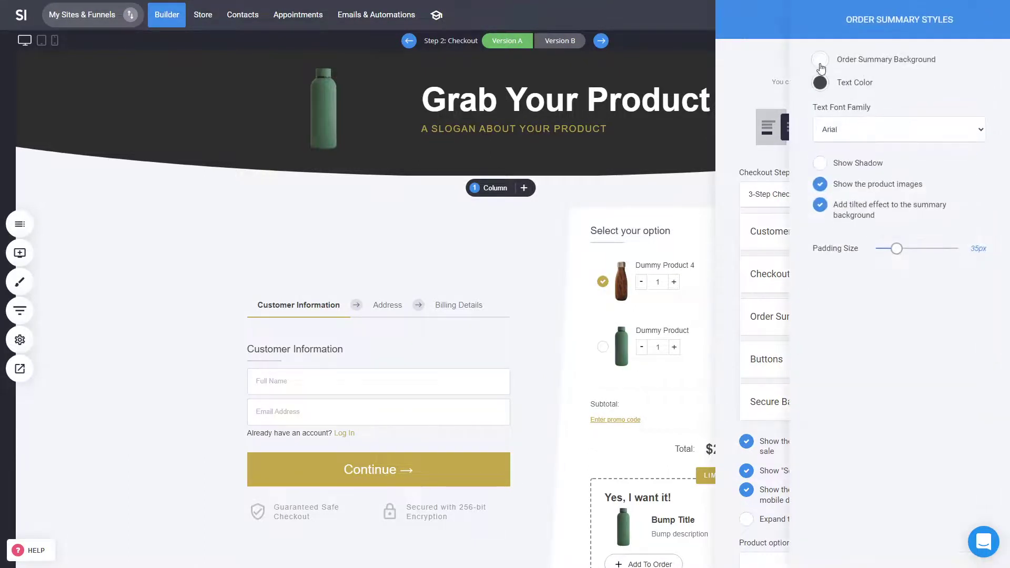
left_click(821, 60)
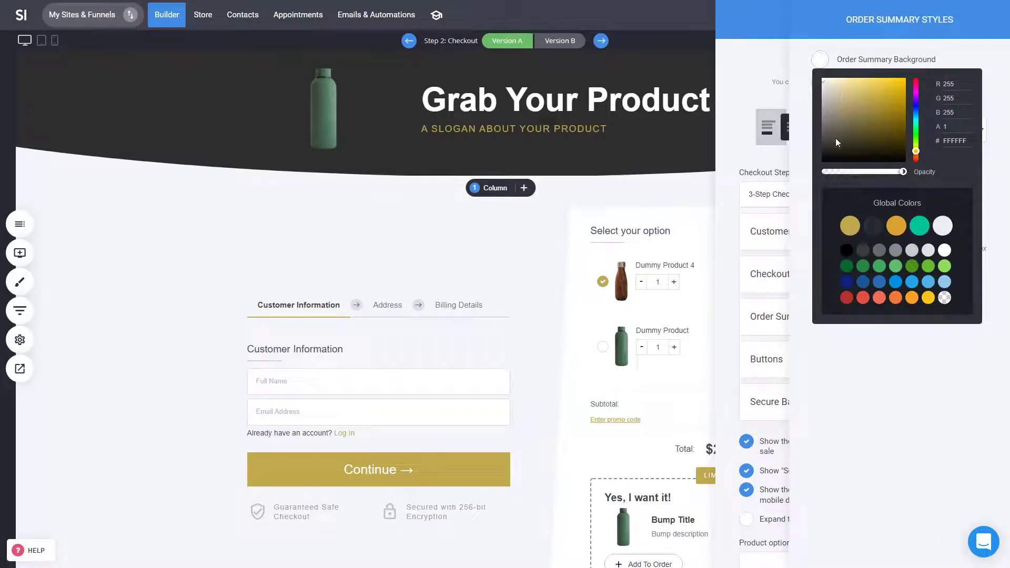
left_click(850, 227)
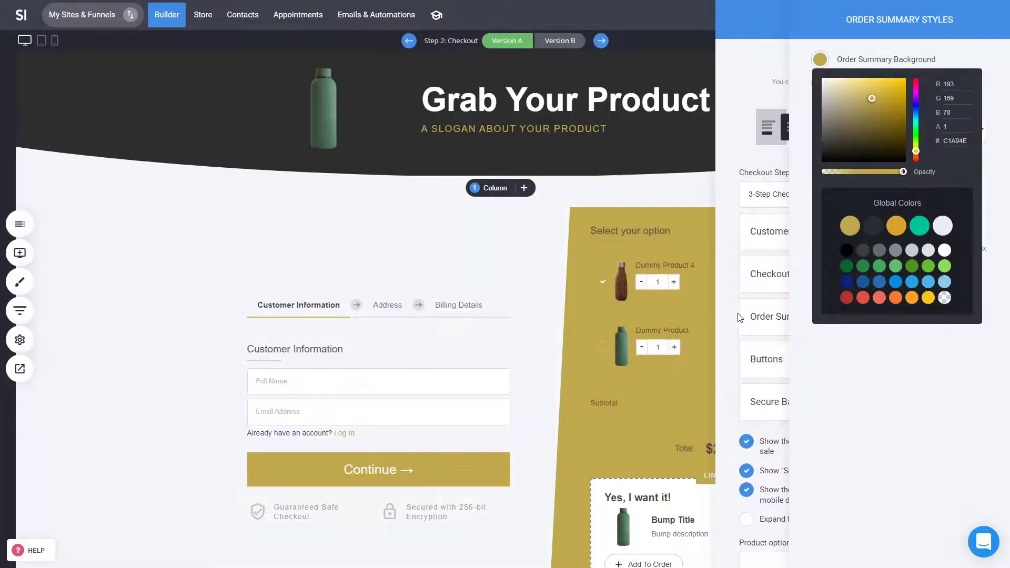
left_click(797, 274)
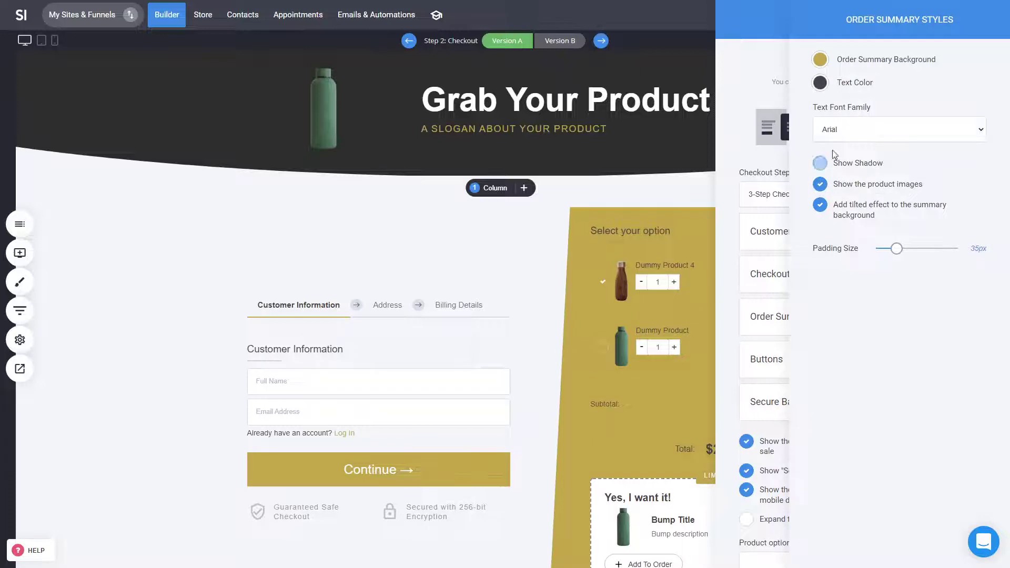
- Set the order summary's text color to white and close the checkout settings
left_click(821, 83)
left_click(846, 468)
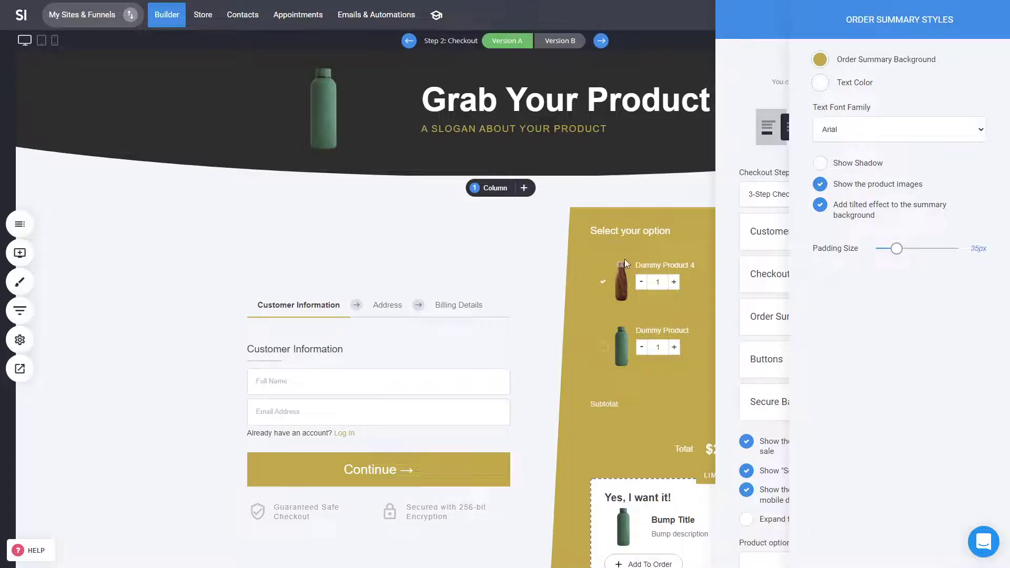
left_click(633, 285)
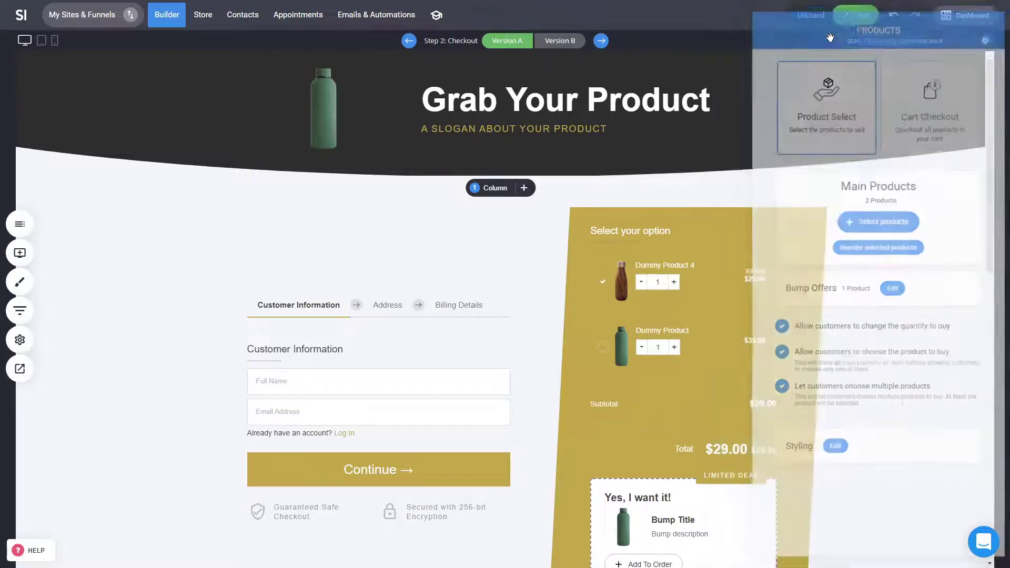
- Discard the unsaved changes to Version A of the checkout page
left_click(811, 15)
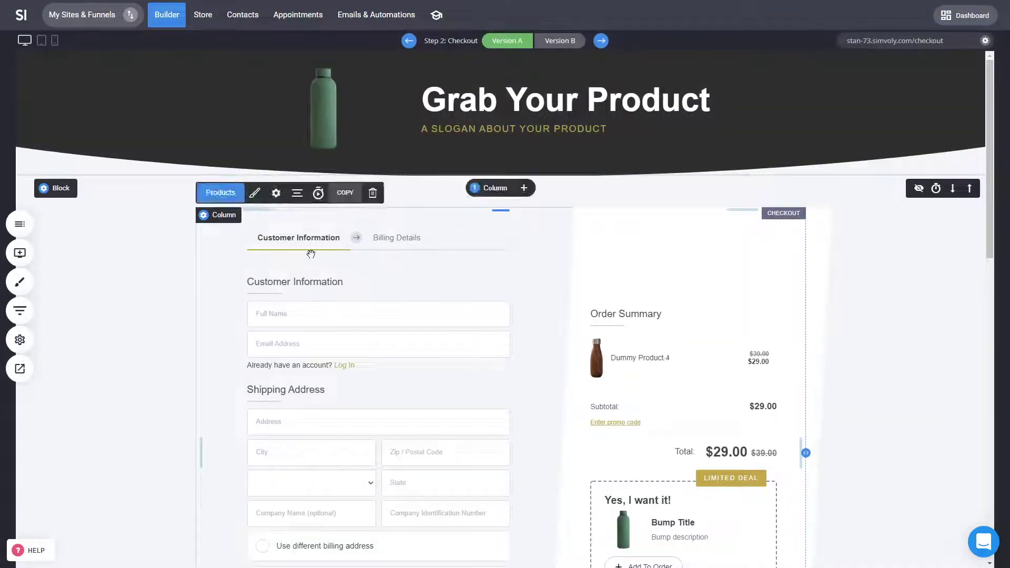
- Try expanding the checkout to the full viewport height, turn the option back off and close the checkout design settings
left_click(255, 193)
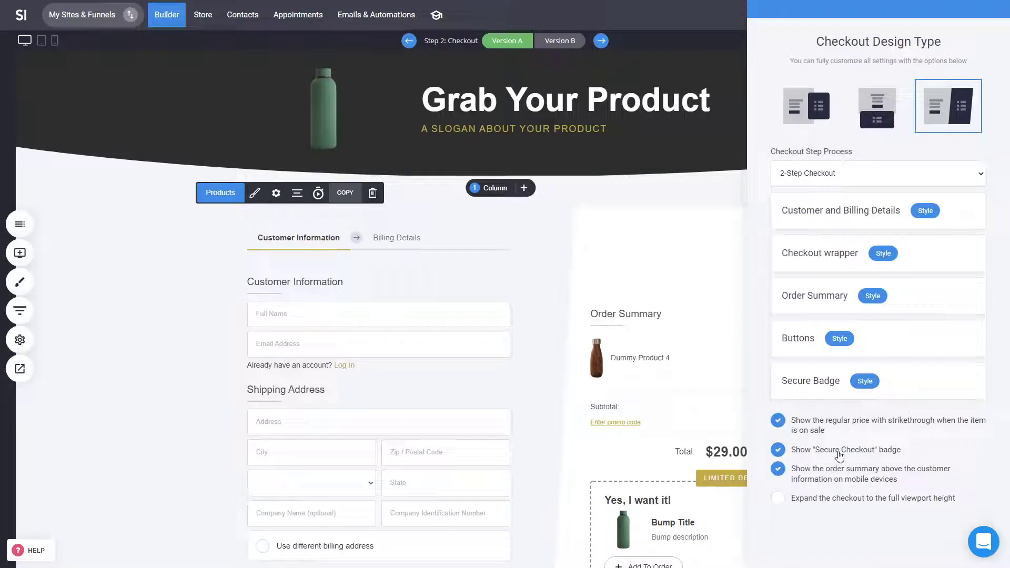
left_click(847, 502)
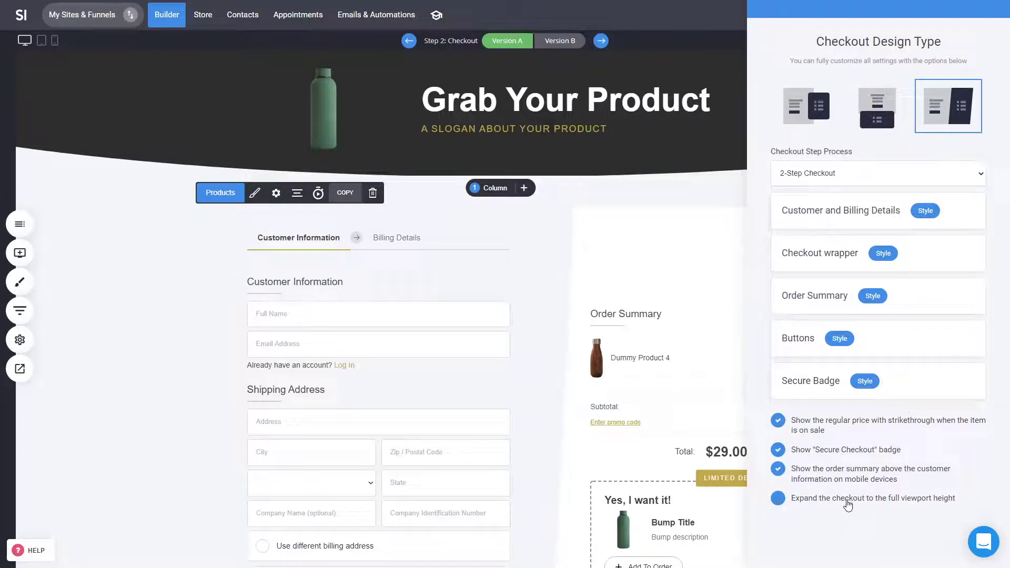
left_click(849, 504)
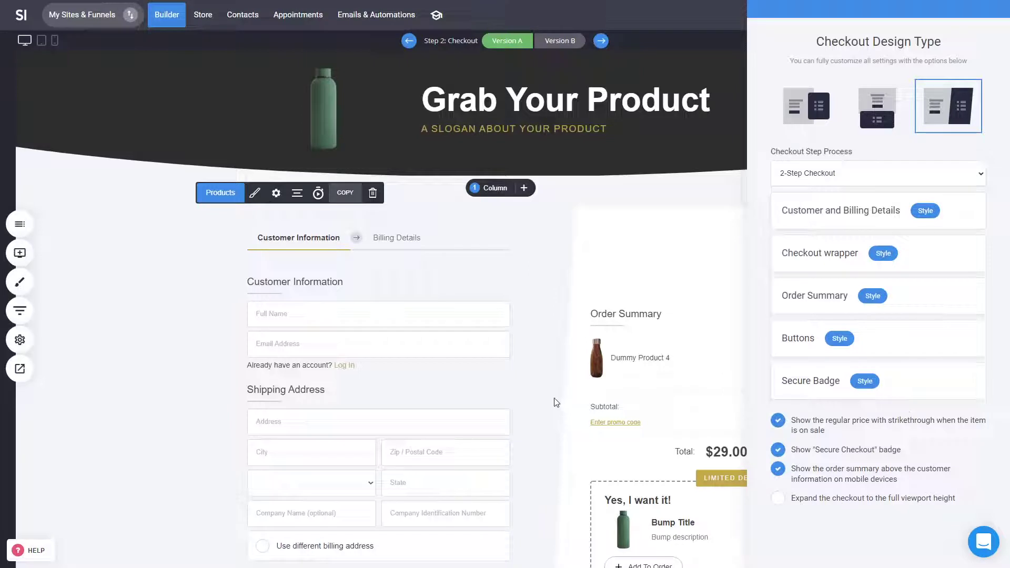
left_click(539, 323)
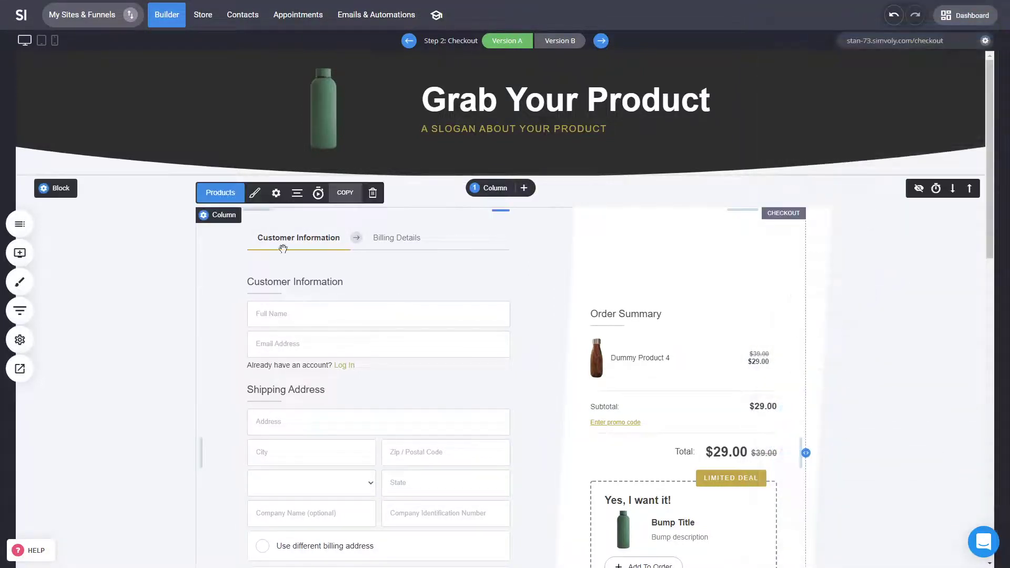
- Set the checkout not to ask for an address when selling digital goods, services or memberships, and try tagging customers on new orders
left_click(276, 194)
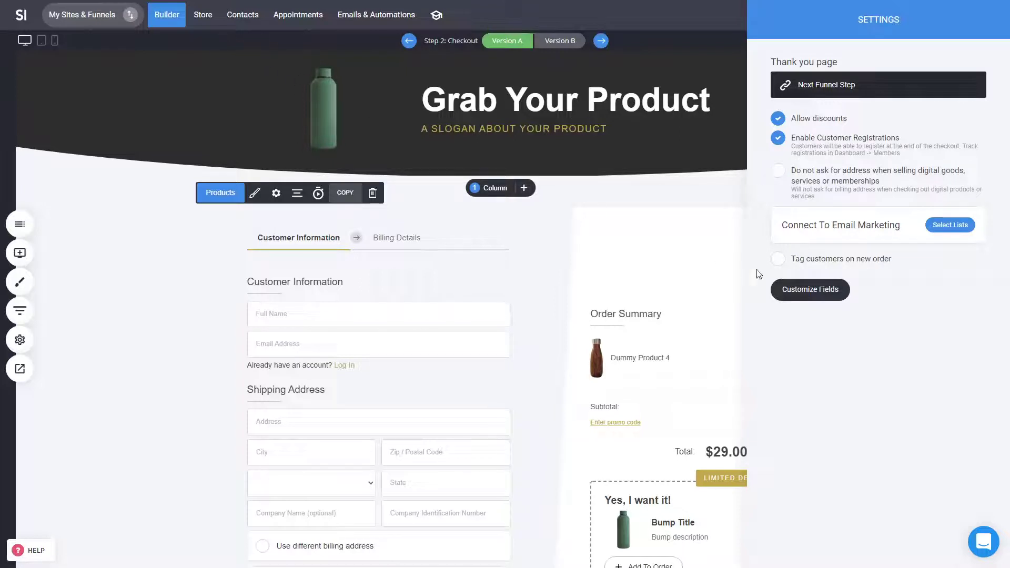
left_click(851, 179)
left_click(837, 186)
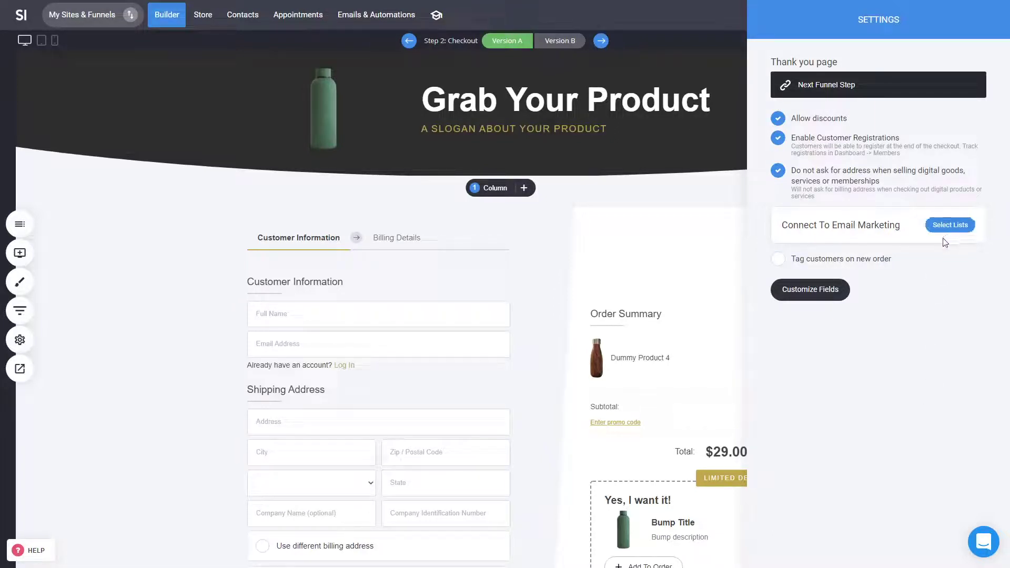
left_click(858, 268)
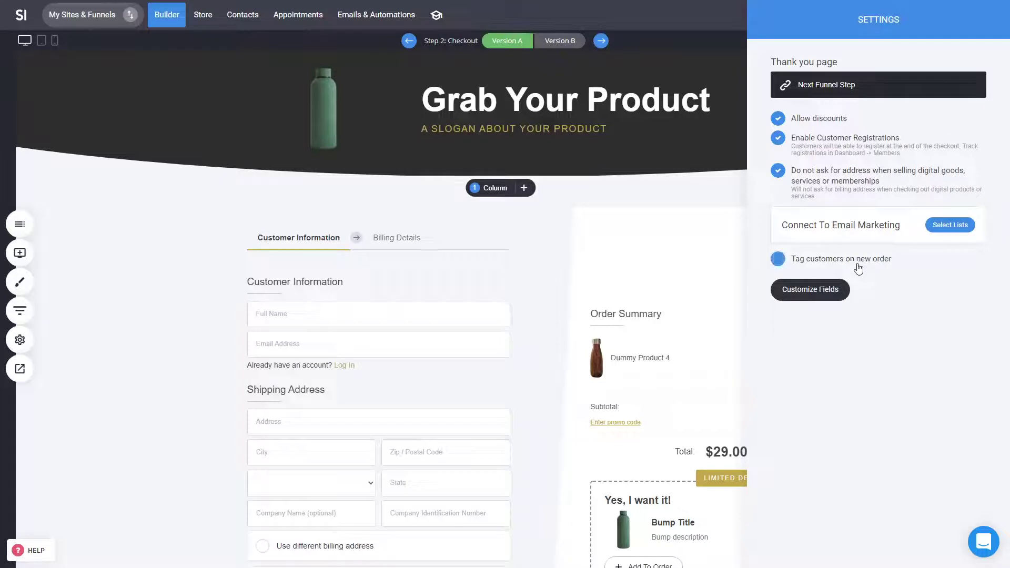
- Make the checkout ask for additional information, view the field types that can be added, and close the settings without adding any
left_click(815, 293)
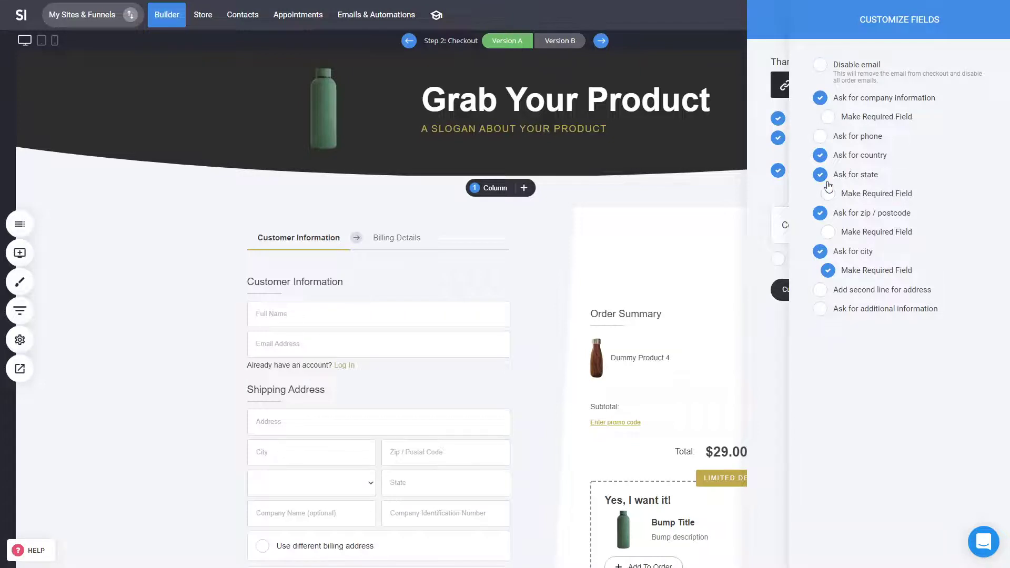
left_click(820, 309)
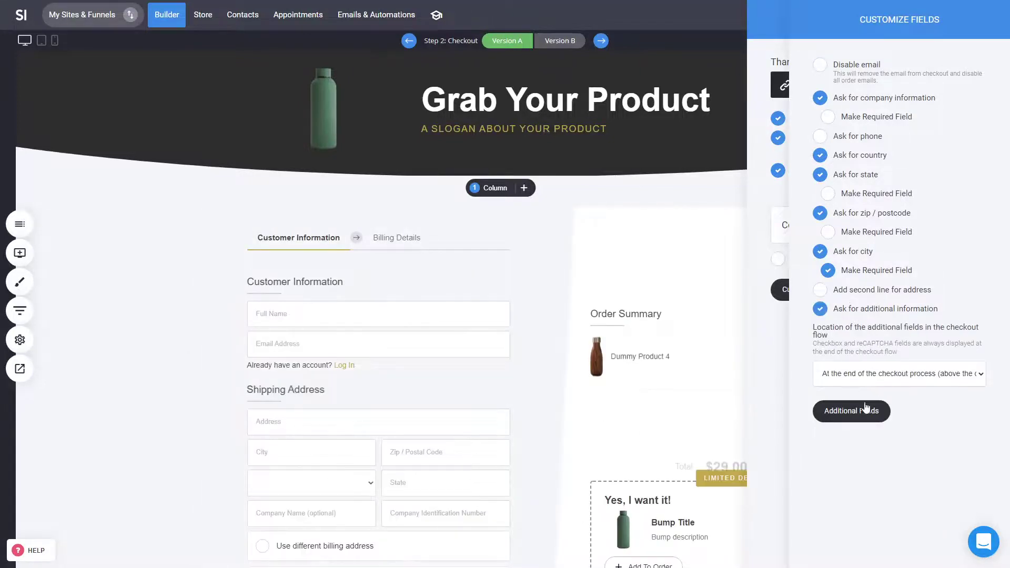
left_click(859, 420)
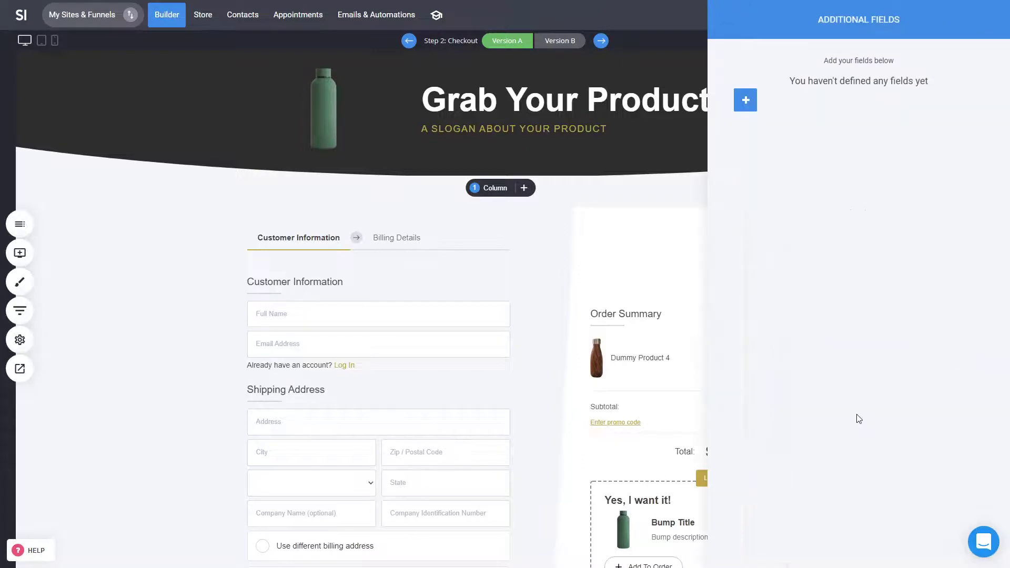
left_click(746, 100)
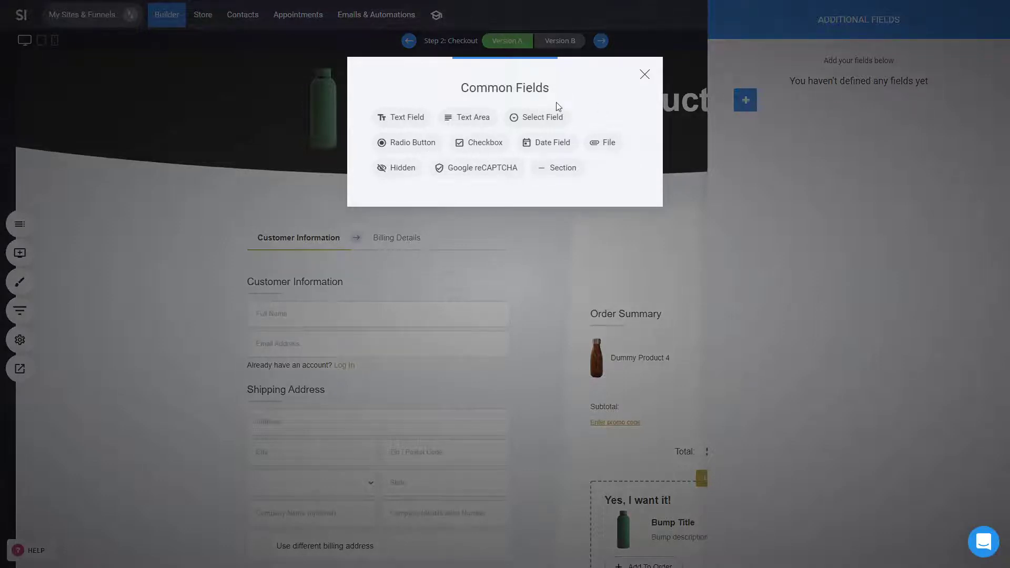
left_click(647, 75)
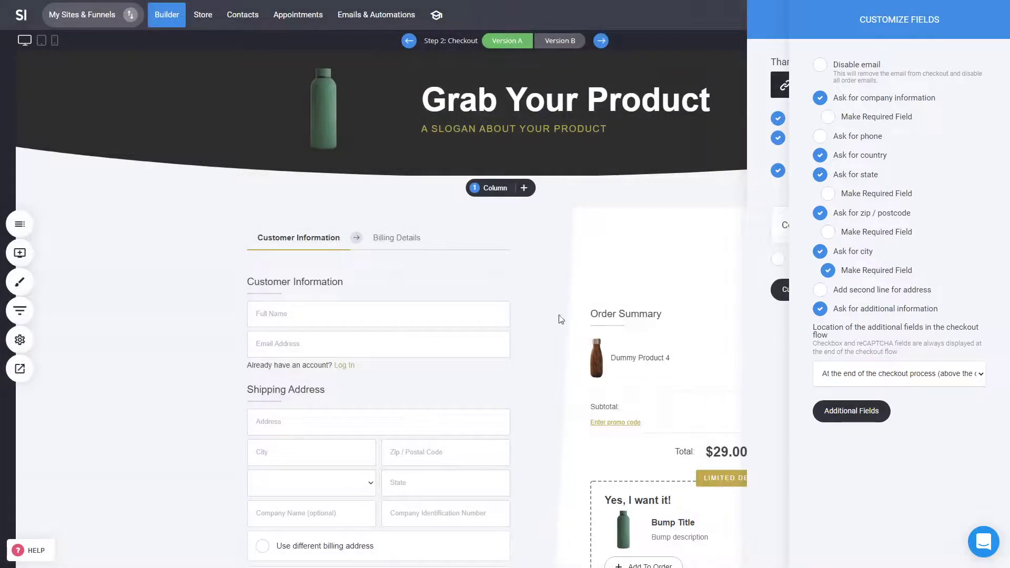
left_click(612, 279)
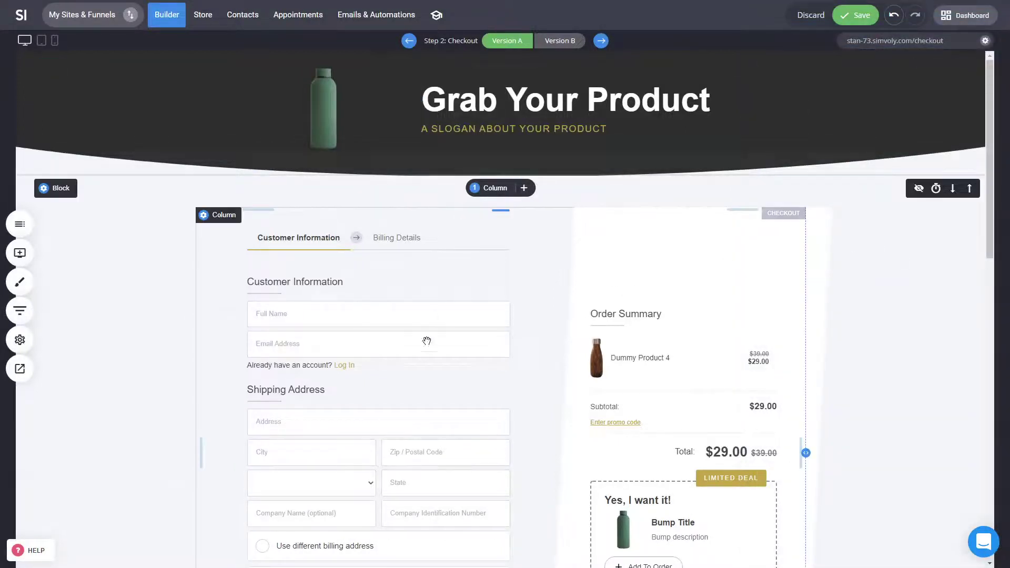
- Switch to Version B of the checkout step, discarding the unsaved changes to Version A
scroll(605, 266, "down", 1)
scroll(563, 254, "up", 1)
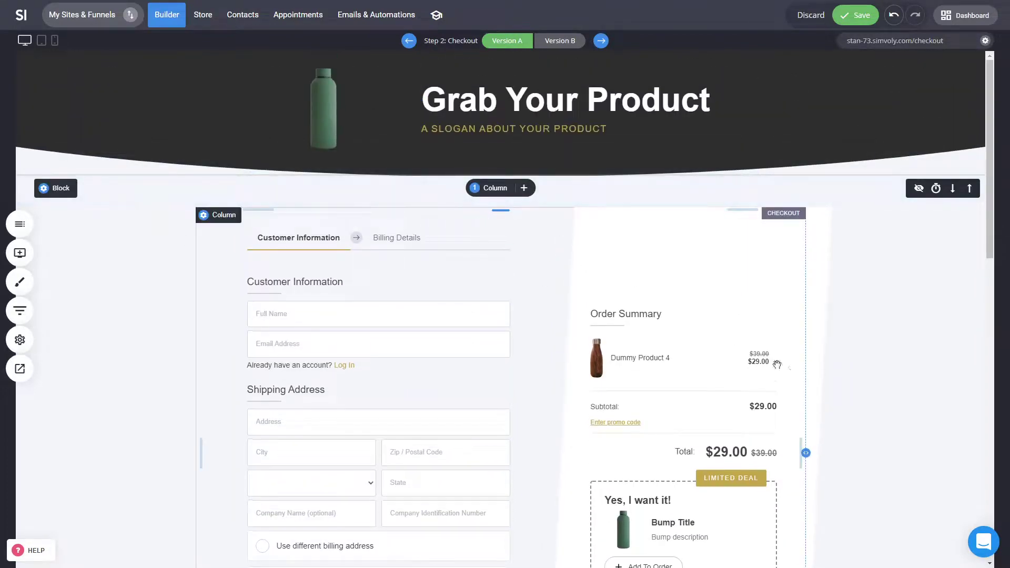
left_click_drag(799, 452, 833, 431)
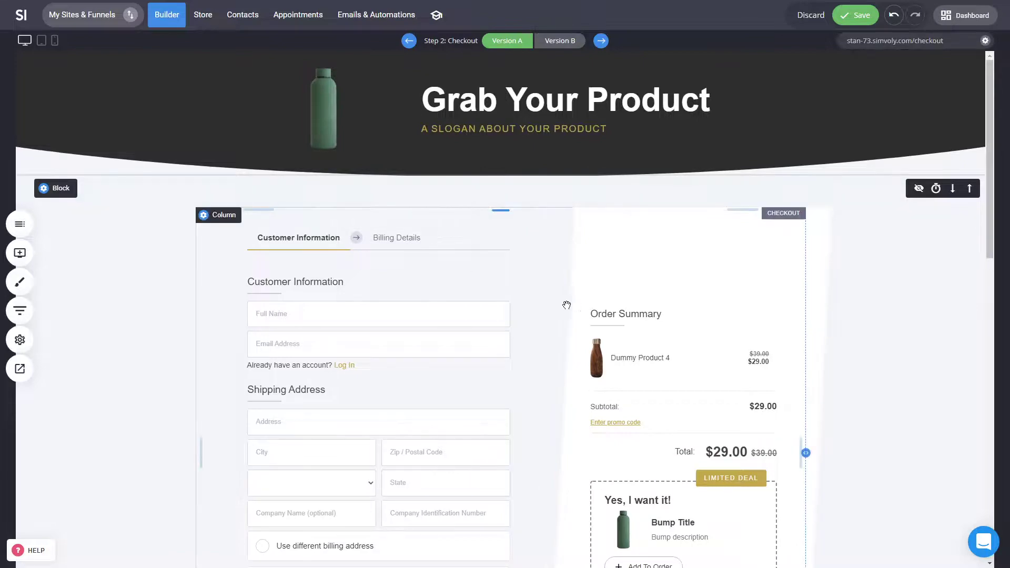
scroll(924, 348, "down", 6)
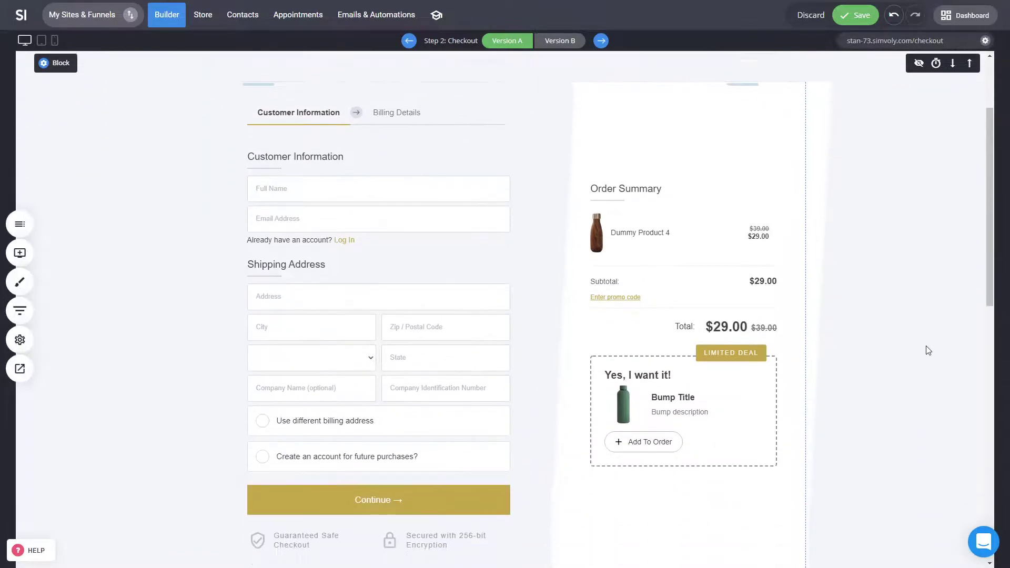
scroll(925, 345, "up", 6)
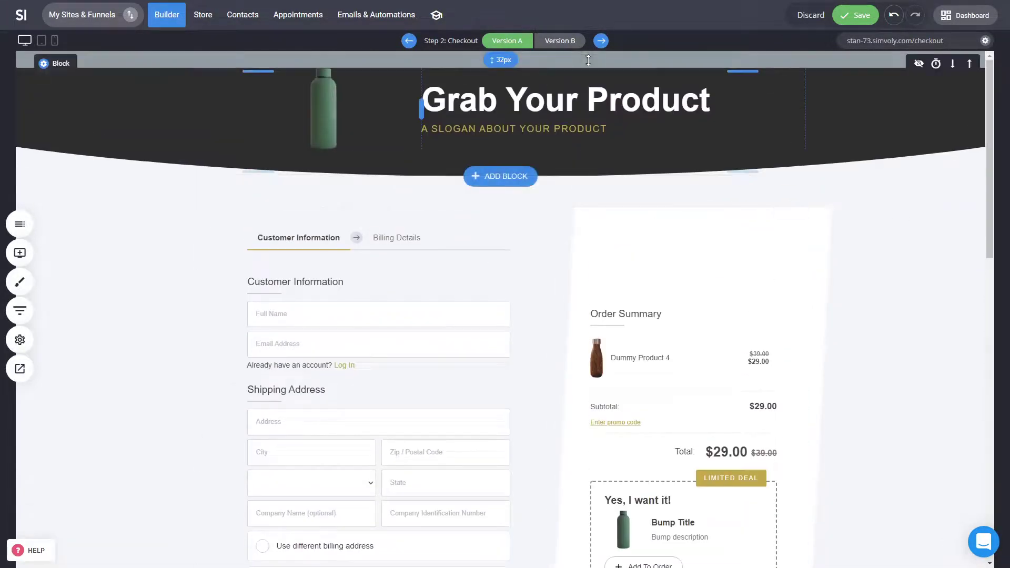
left_click(563, 44)
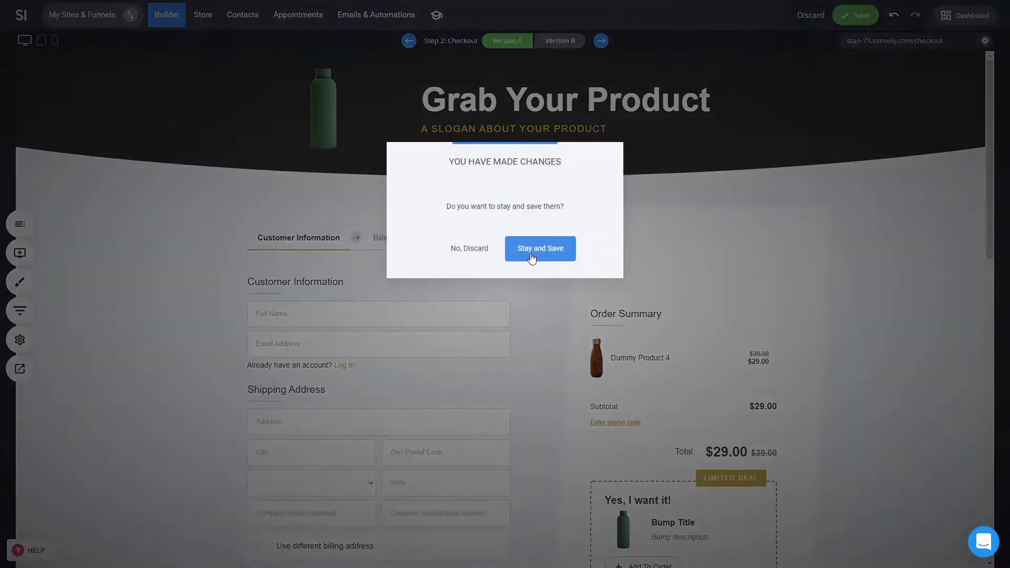
left_click(481, 259)
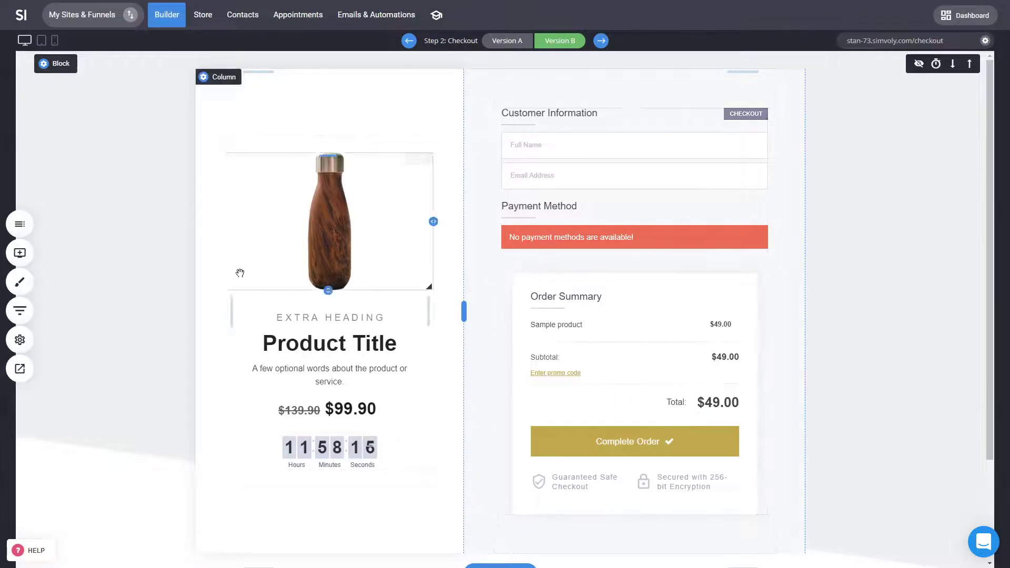
- Review the funnel's step overview and look through the Version B checkout page down to the customer trust section
left_click(19, 311)
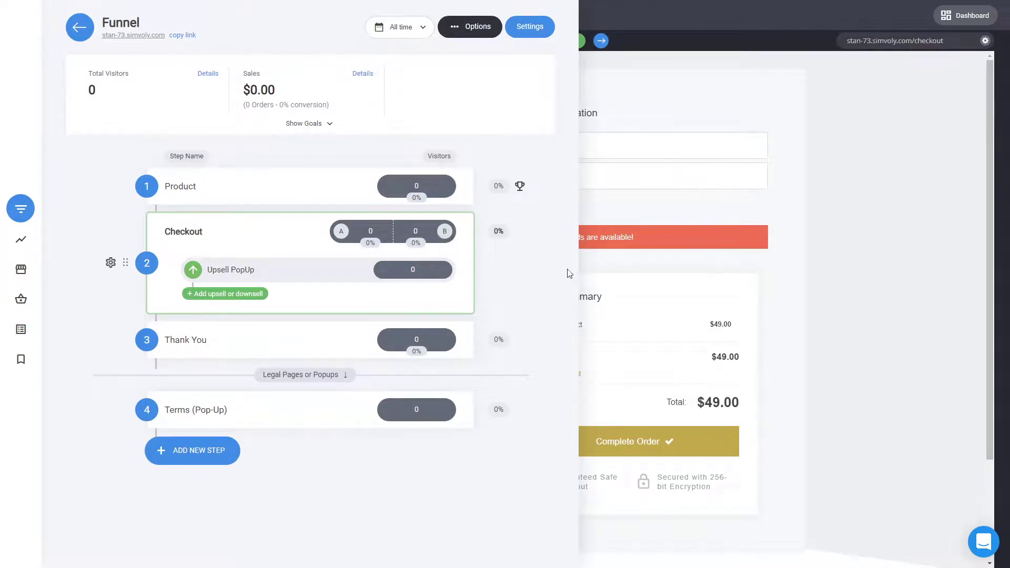
left_click(609, 278)
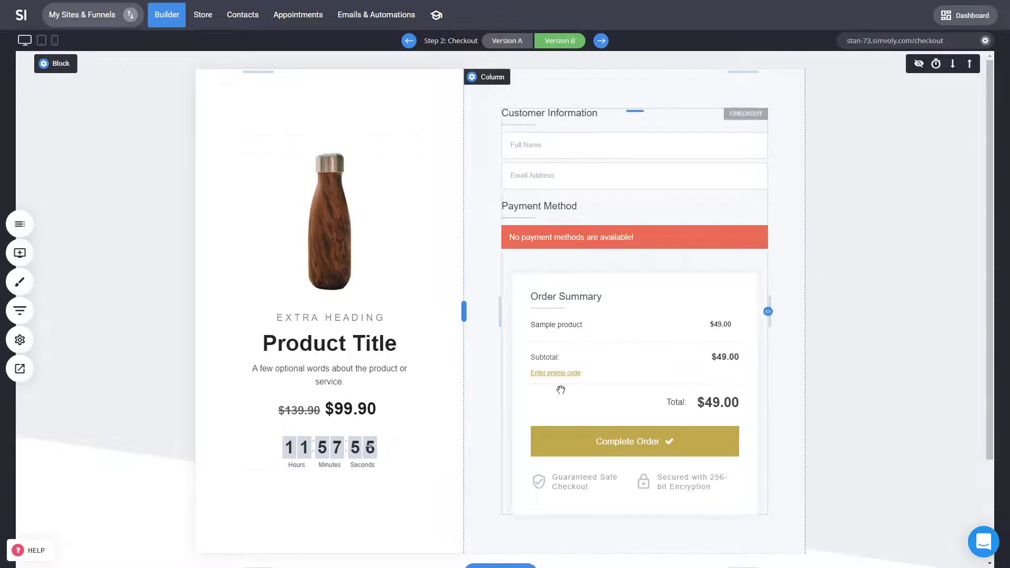
scroll(752, 423, "down", 3)
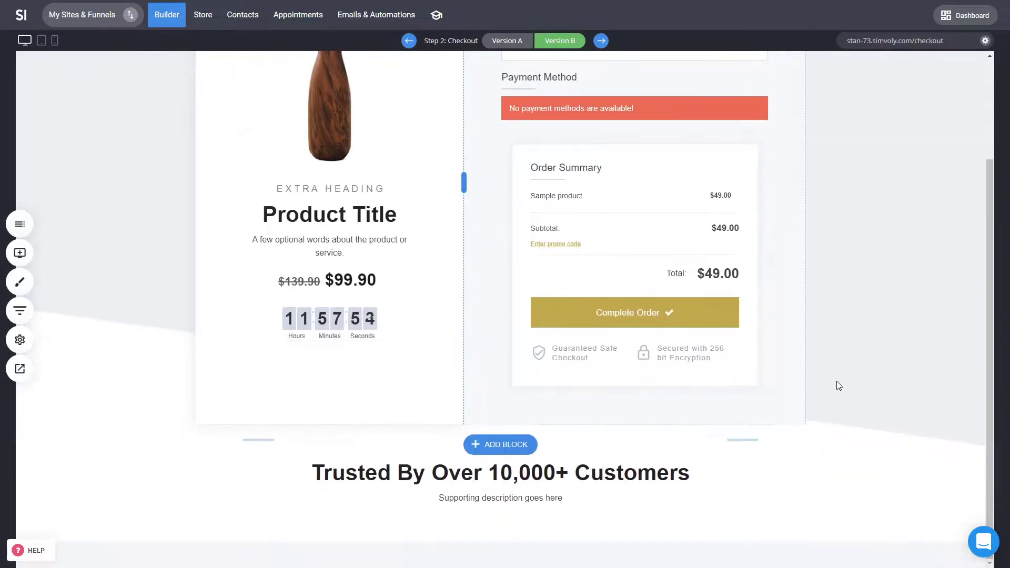
scroll(837, 386, "up", 3)
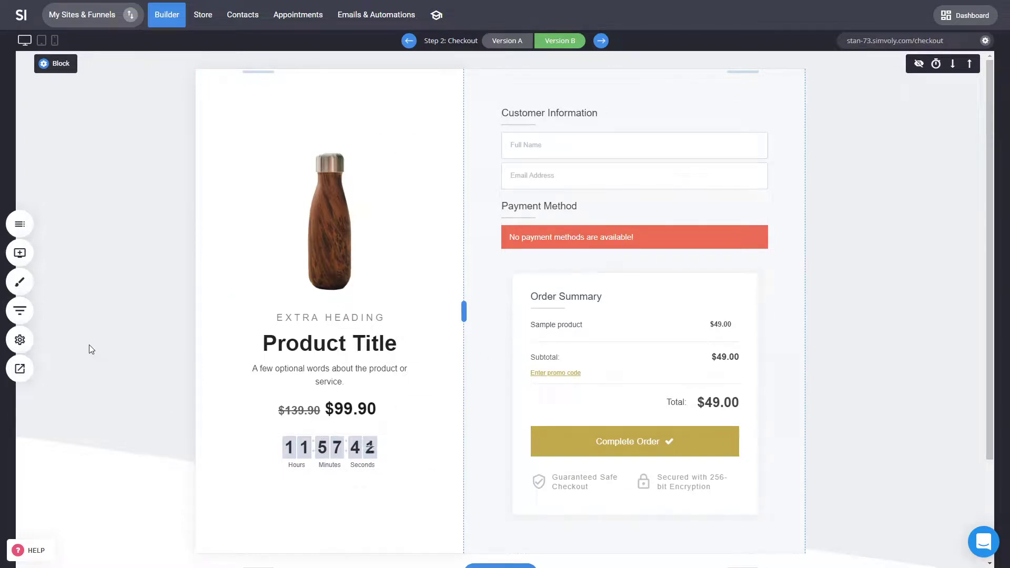
- View the Product page of Step 1, return to the Checkout step and look through Version A down to its testimonials
left_click(409, 41)
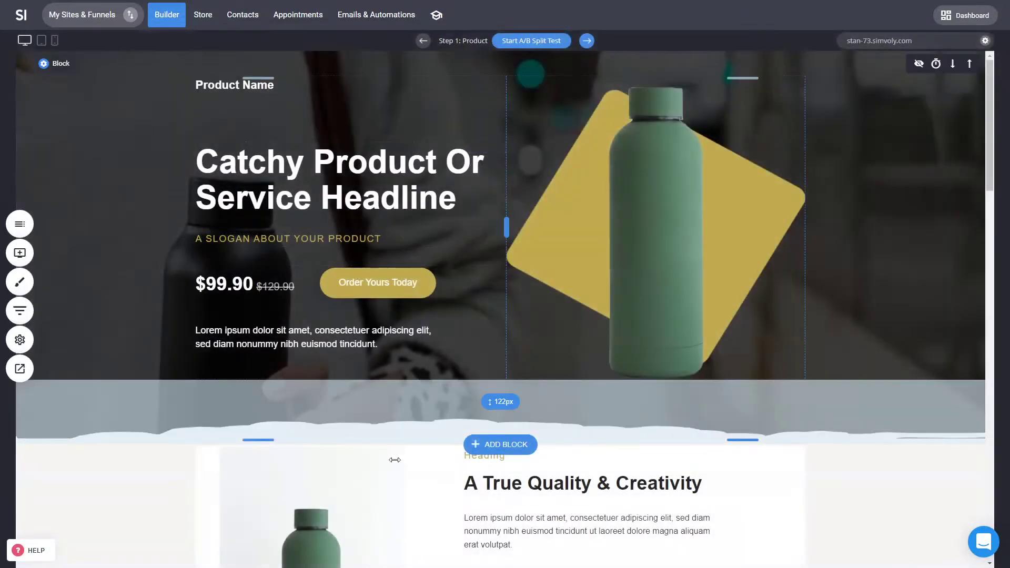
left_click(588, 41)
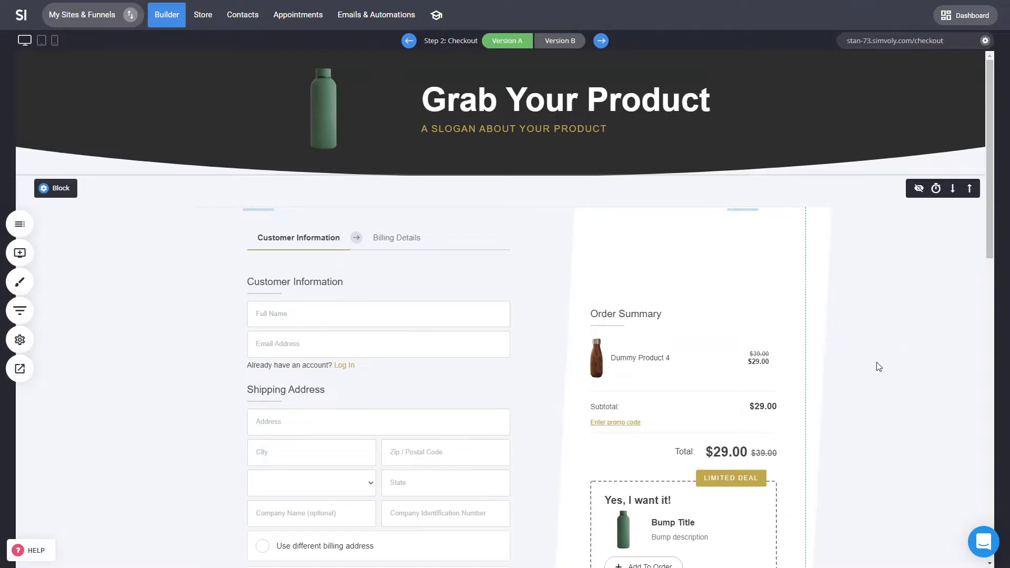
scroll(878, 367, "down", 5)
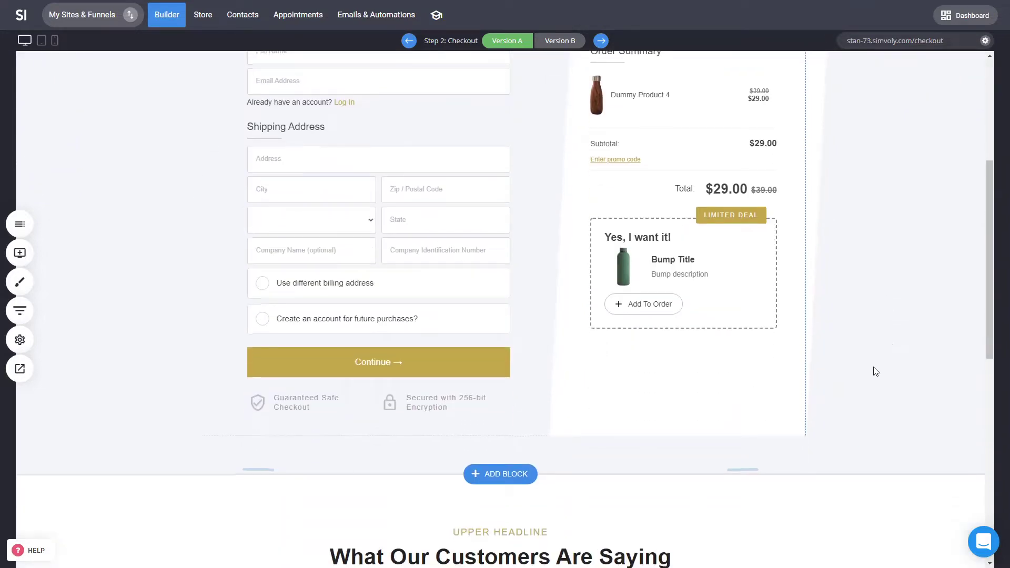
scroll(874, 373, "down", 4)
scroll(871, 374, "up", 9)
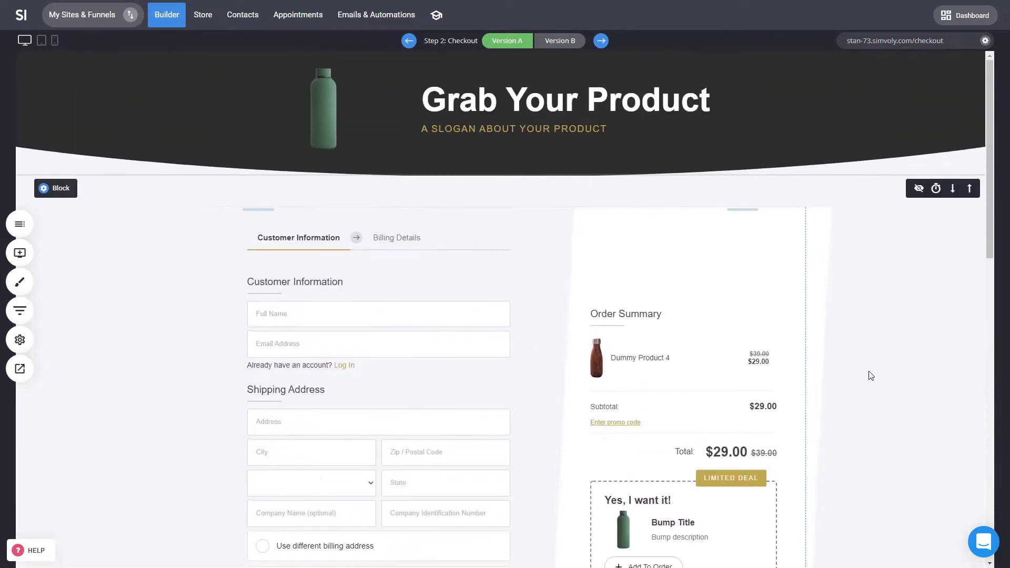